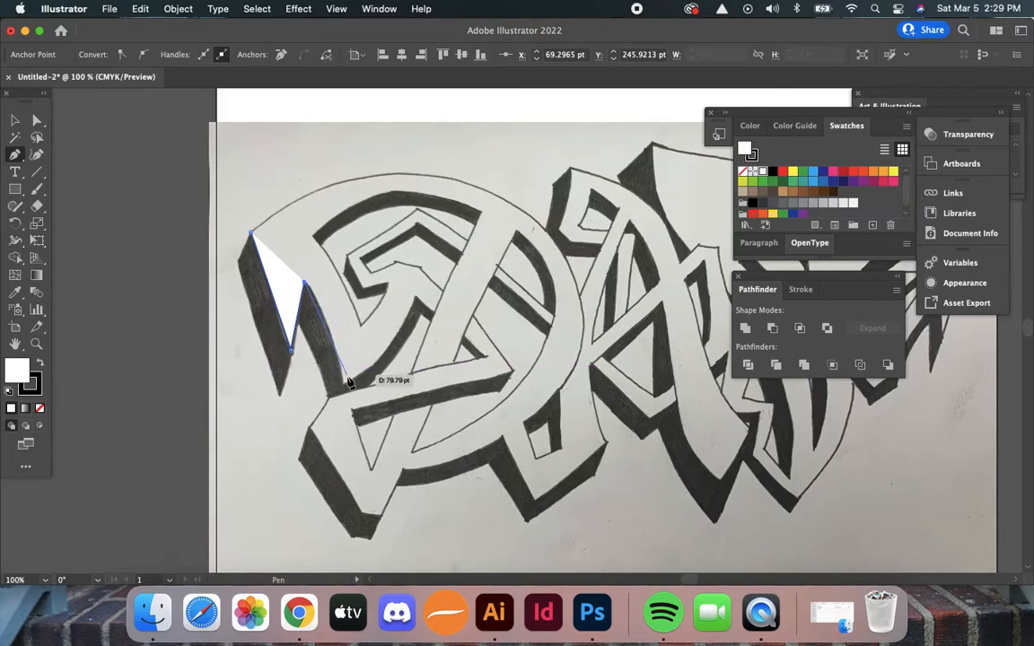
# Continue the Pen path along the first letter's lower notch and curve to the inner edge of its hooked arm
pyautogui.click(344, 386)
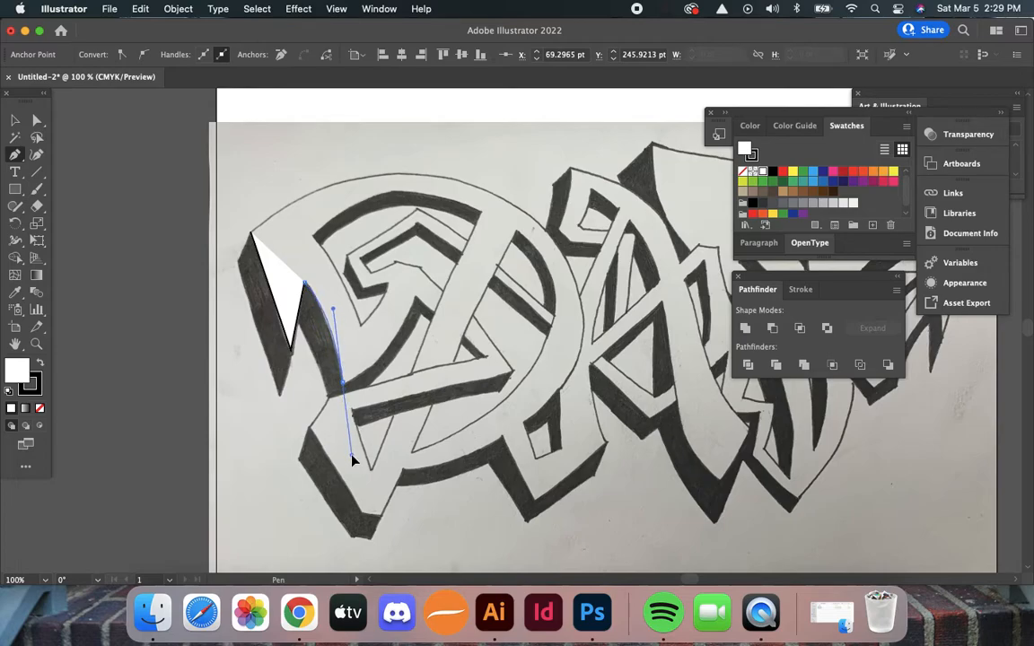
pyautogui.click(353, 456)
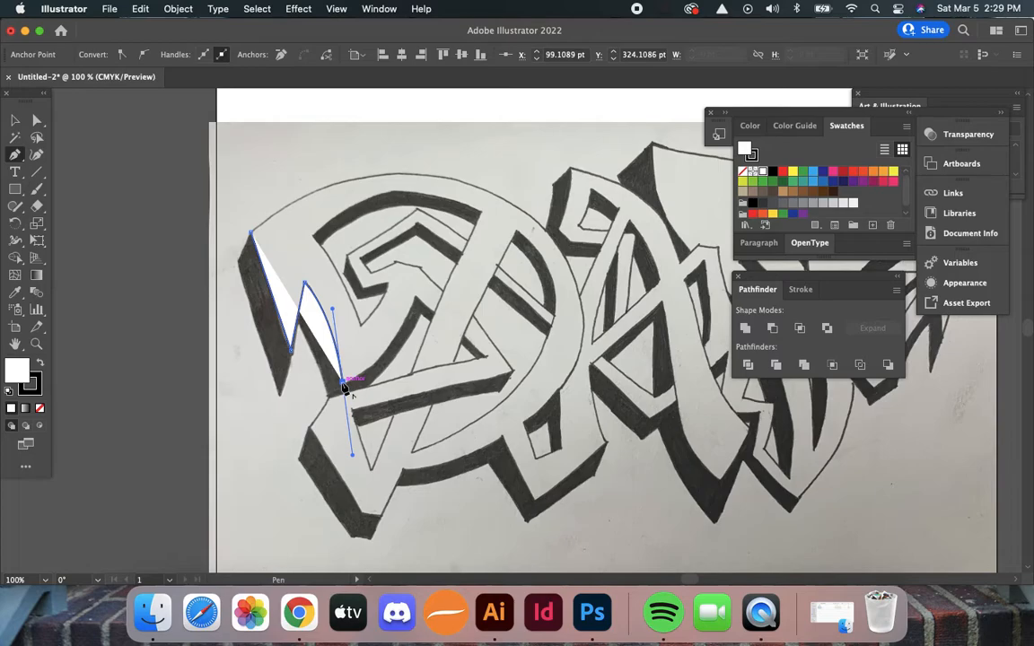
pyautogui.click(415, 300)
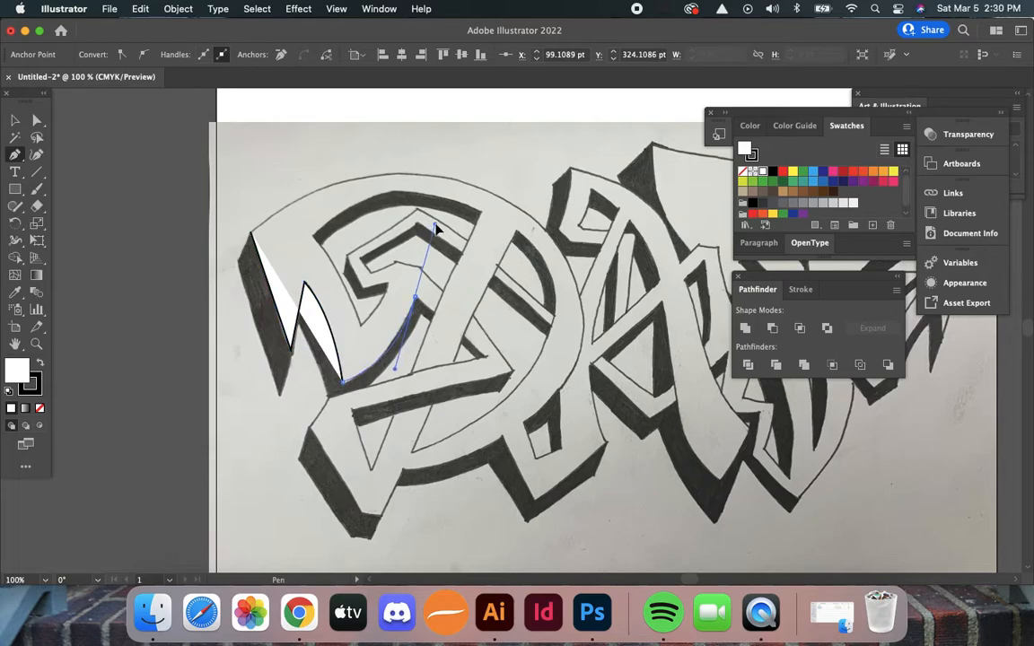
pyautogui.moveTo(437, 230); pyautogui.dragTo(436, 229)
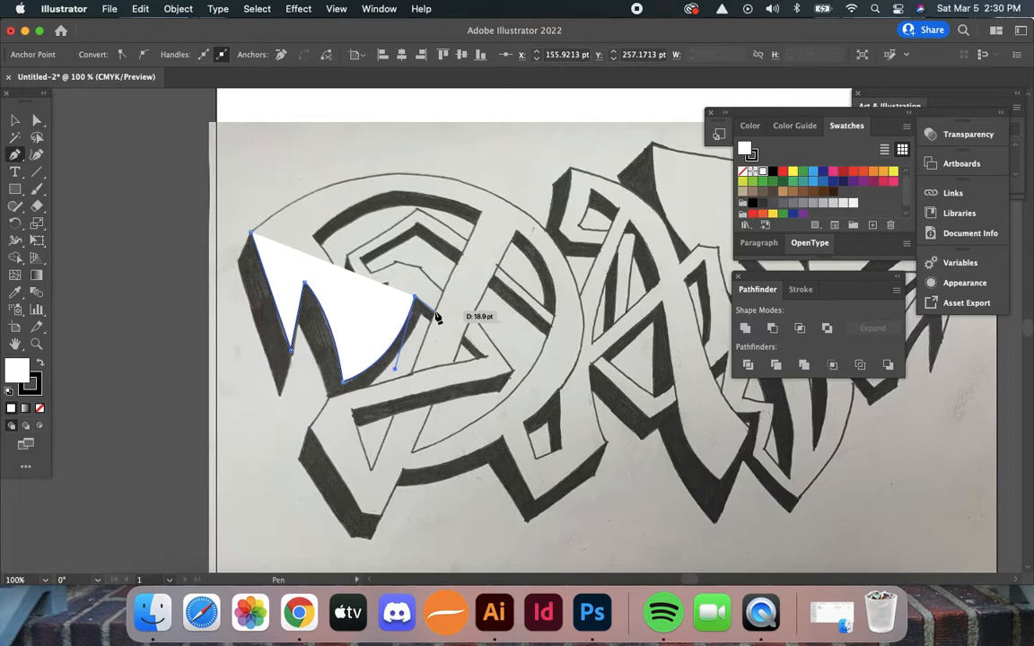
pyautogui.click(433, 313)
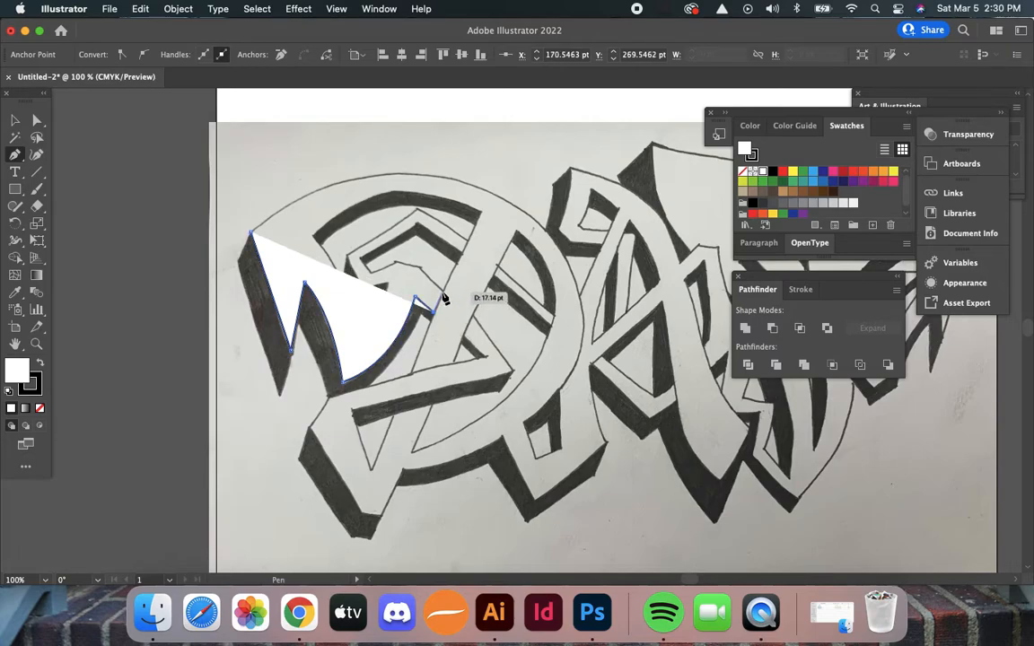
pyautogui.click(442, 293)
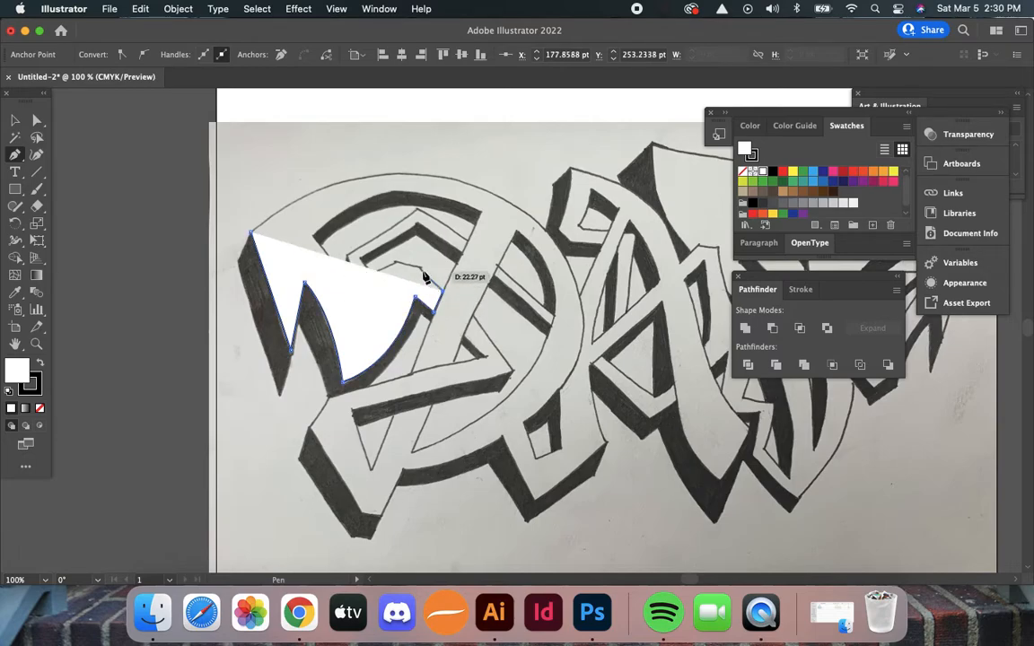
pyautogui.click(419, 268)
pyautogui.click(396, 262)
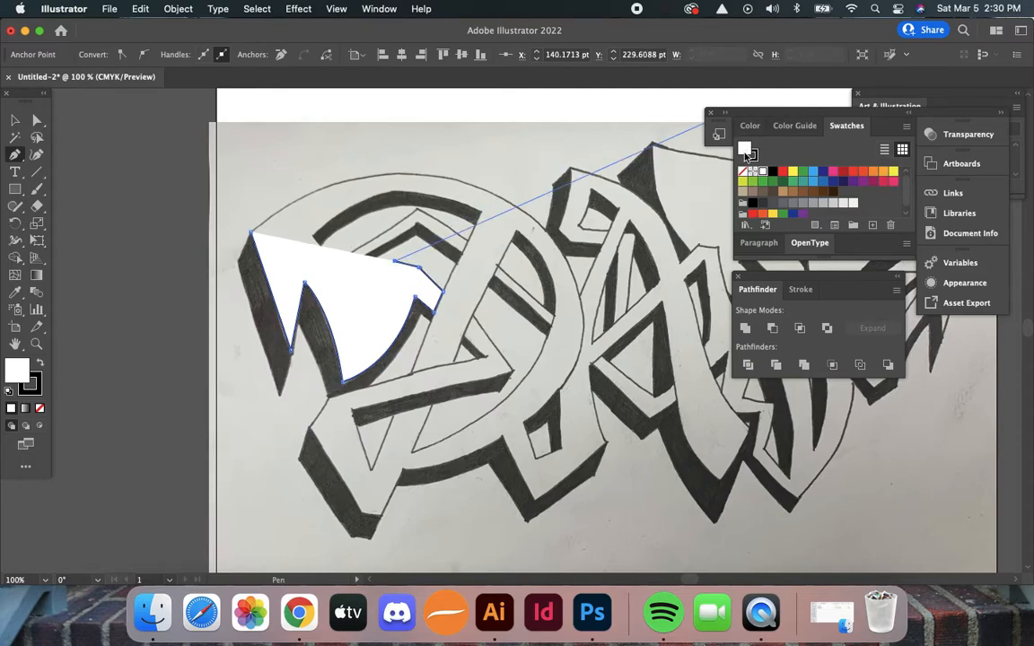
# Set the path's fill to none and its stroke to red
pyautogui.click(742, 172)
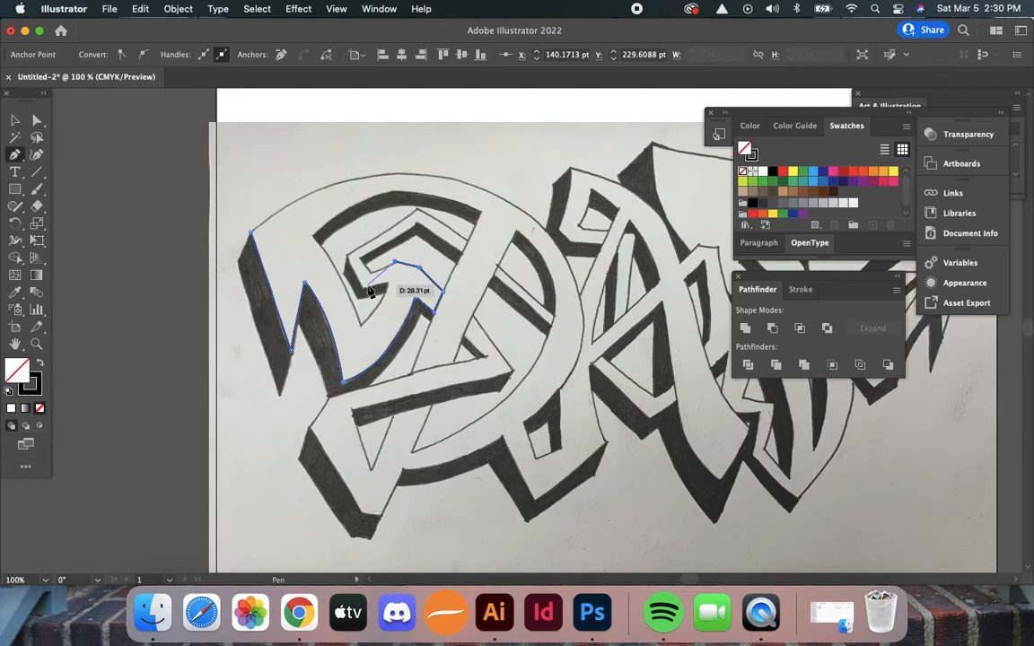
pyautogui.press('x')
pyautogui.click(784, 171)
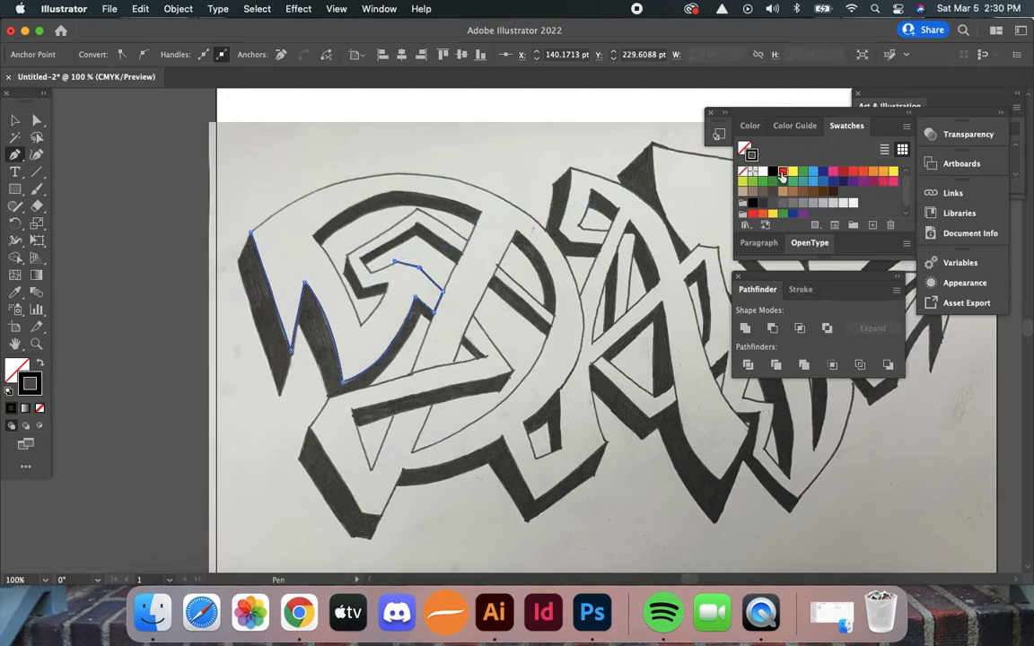
# Trace the hooked arm's tip and inner edge over its peak to the diagonal stem with the Pen tool
pyautogui.keyDown('alt'); pyautogui.keyDown('super'); pyautogui.click(378, 272); pyautogui.keyUp('super'); pyautogui.keyUp('alt')
pyautogui.keyDown('super'); pyautogui.click(386, 275); pyautogui.keyUp('super')
pyautogui.keyDown('super'); pyautogui.click(561, 332); pyautogui.keyUp('super')
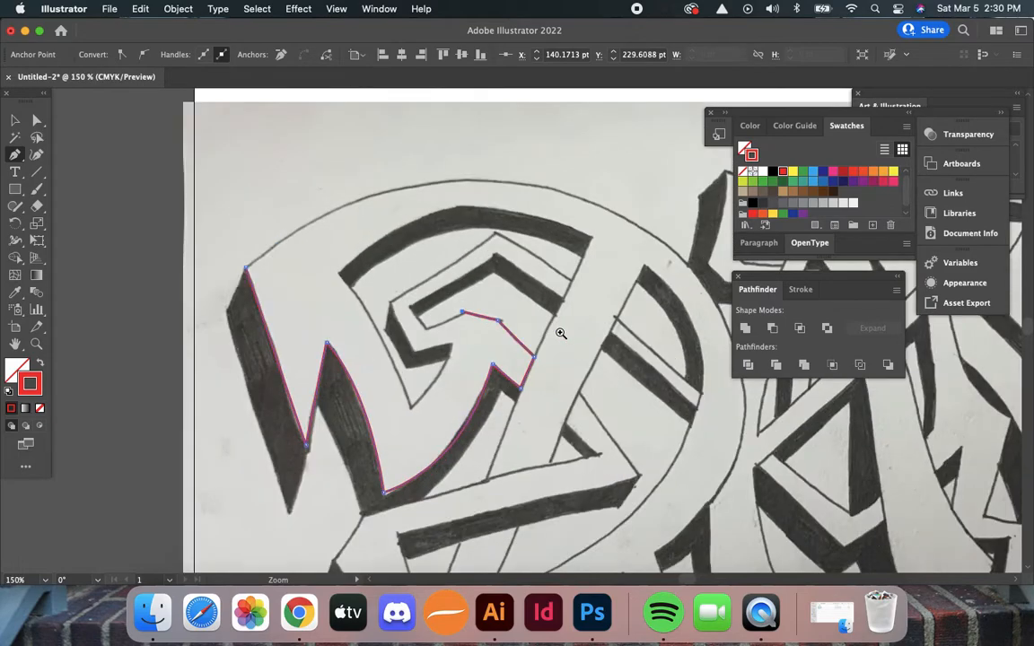
pyautogui.keyDown('super'); pyautogui.click(468, 335); pyautogui.keyUp('super')
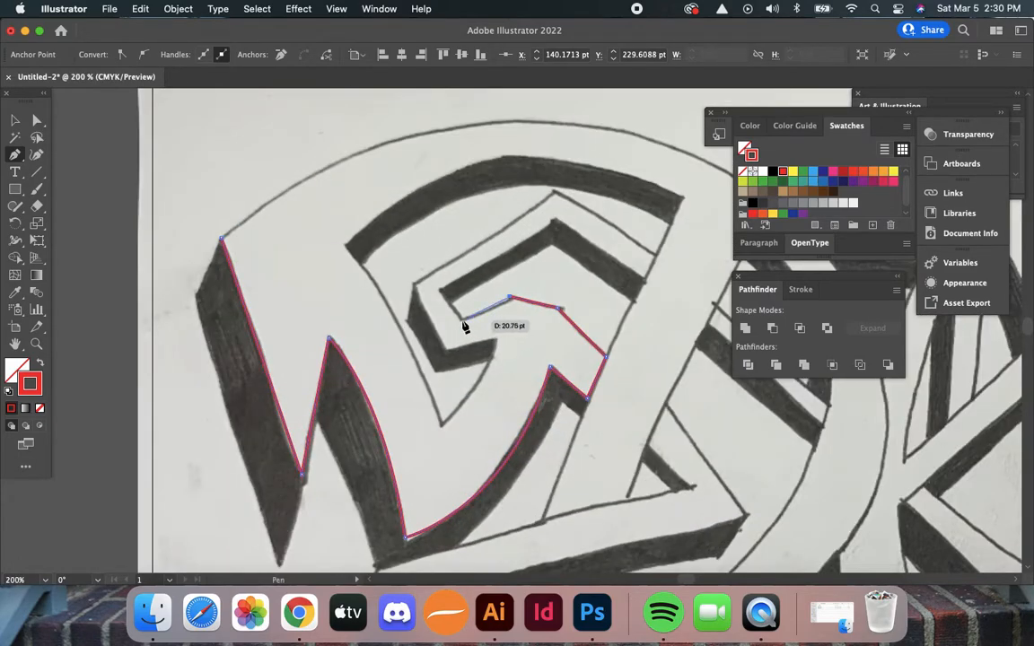
pyautogui.moveTo(426, 325); pyautogui.dragTo(424, 330)
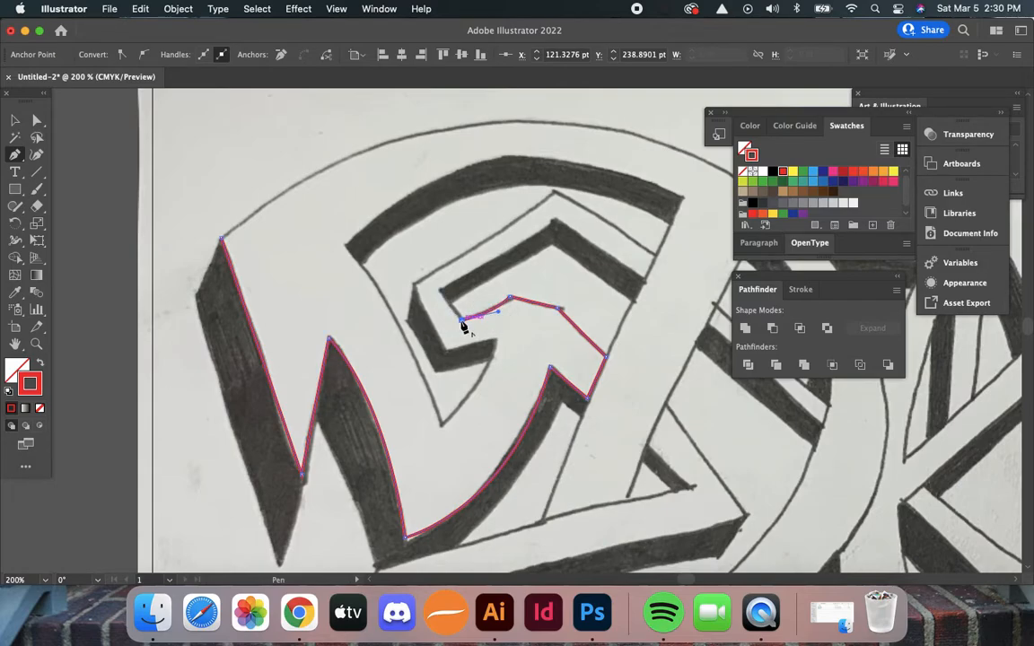
pyautogui.click(440, 291)
pyautogui.click(554, 223)
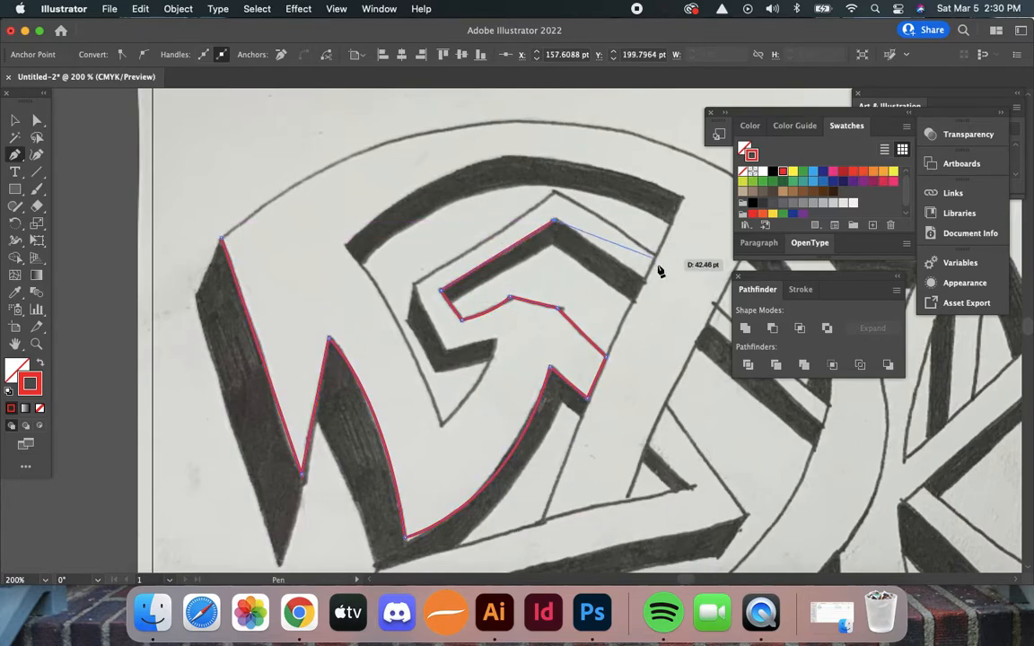
pyautogui.click(654, 256)
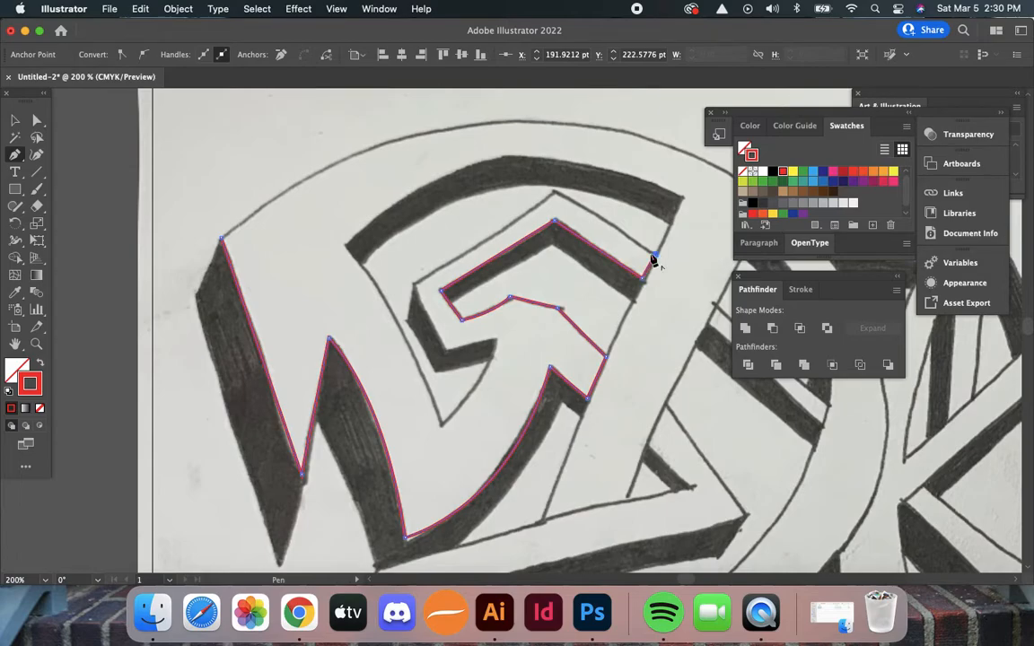
# Extend the path back along the hooked arm's outer edge and around its lower-left corner to the short end
pyautogui.click(554, 194)
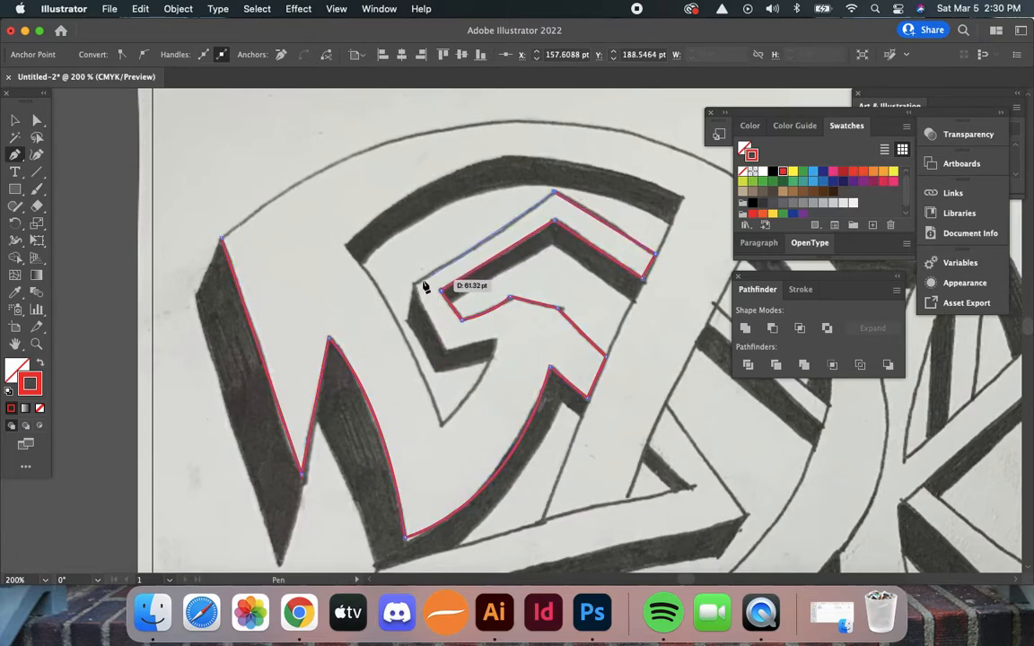
pyautogui.click(415, 283)
pyautogui.click(445, 346)
pyautogui.click(495, 338)
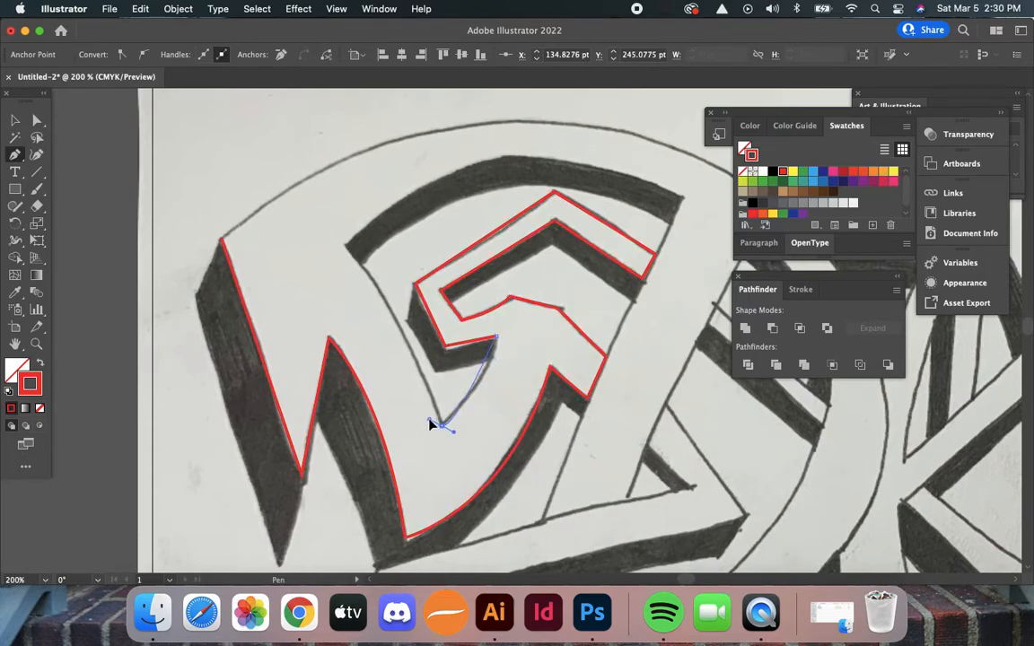
# Trace the pointed notch below the hooked arm and the large arc above it with curved segments ending in corner points
pyautogui.moveTo(394, 447); pyautogui.dragTo(390, 467)
pyautogui.click(442, 424)
pyautogui.moveTo(346, 245)
pyautogui.mouseDown()
pyautogui.moveTo(315, 240)
pyautogui.moveTo(309, 226)
pyautogui.mouseUp()
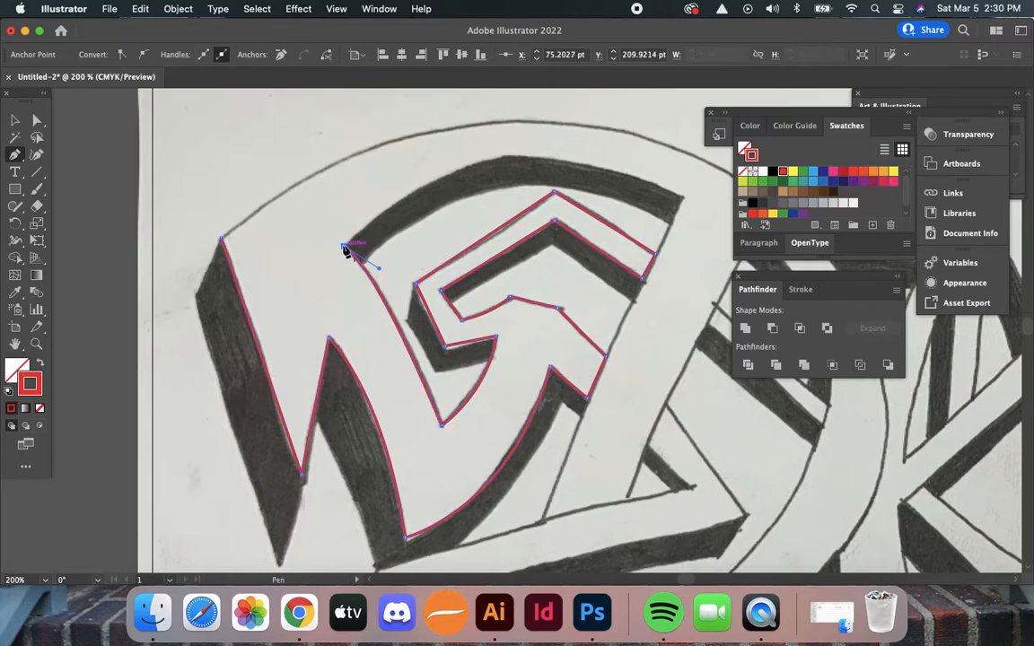
pyautogui.moveTo(682, 196)
pyautogui.mouseDown()
pyautogui.moveTo(712, 226)
pyautogui.moveTo(778, 238)
pyautogui.moveTo(883, 284)
pyautogui.moveTo(906, 305)
pyautogui.moveTo(894, 310)
pyautogui.mouseUp()
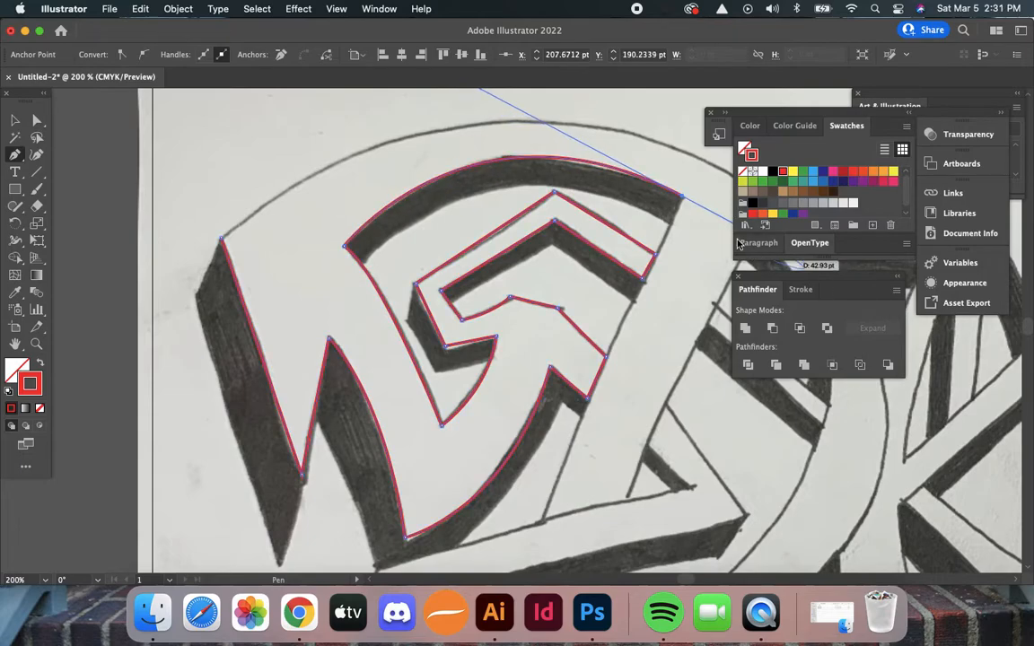
pyautogui.click(681, 198)
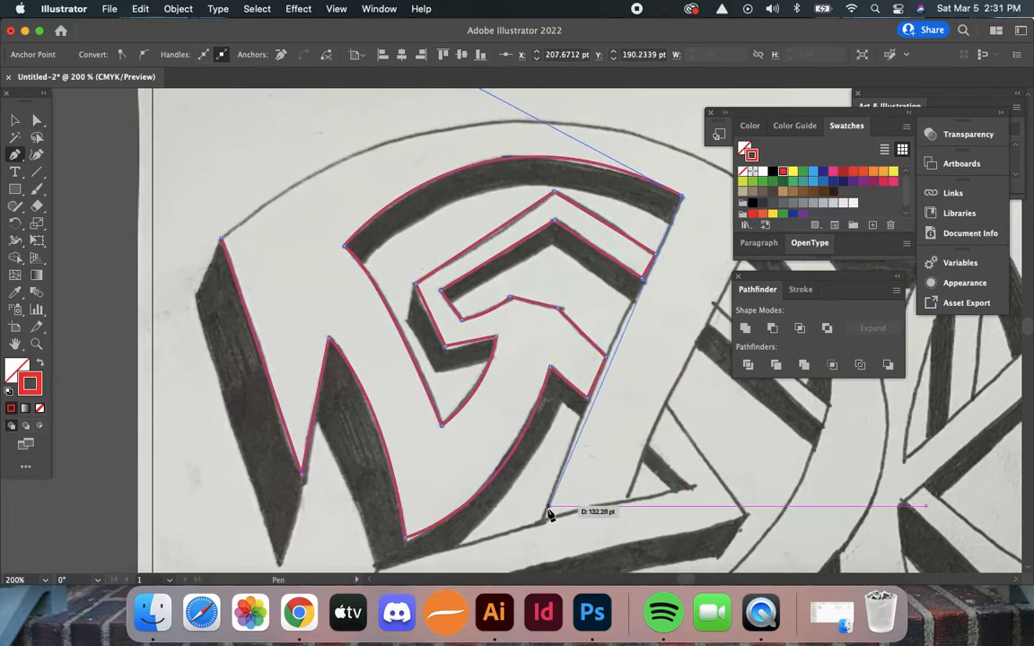
# Trace the diagonal stem down to its base, across the base and up to the bowl's inner top corner
pyautogui.moveTo(543, 520); pyautogui.dragTo(537, 560)
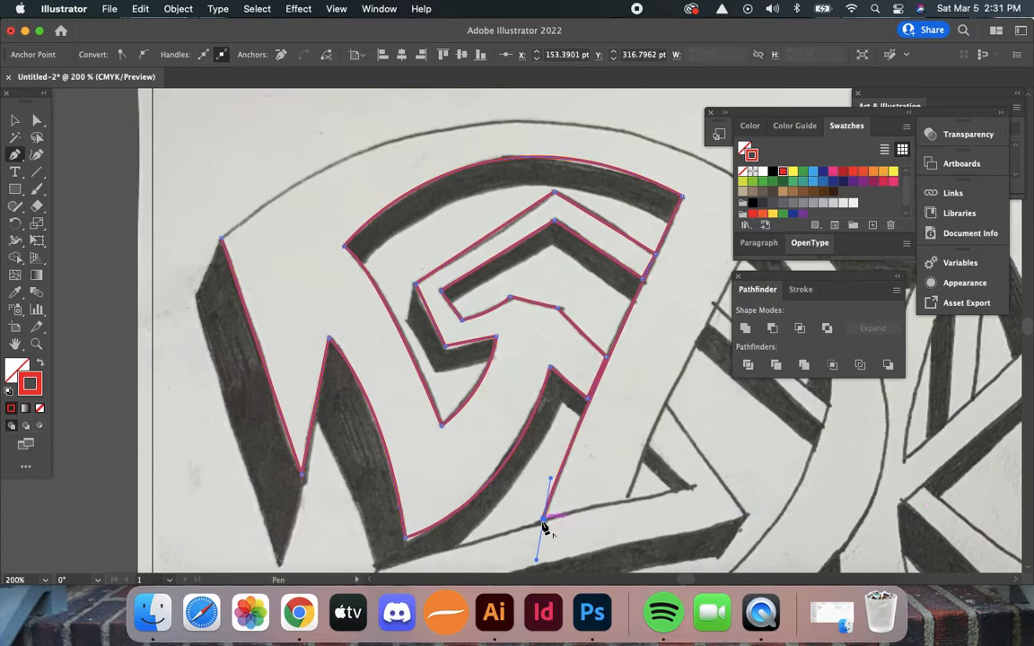
pyautogui.click(542, 521)
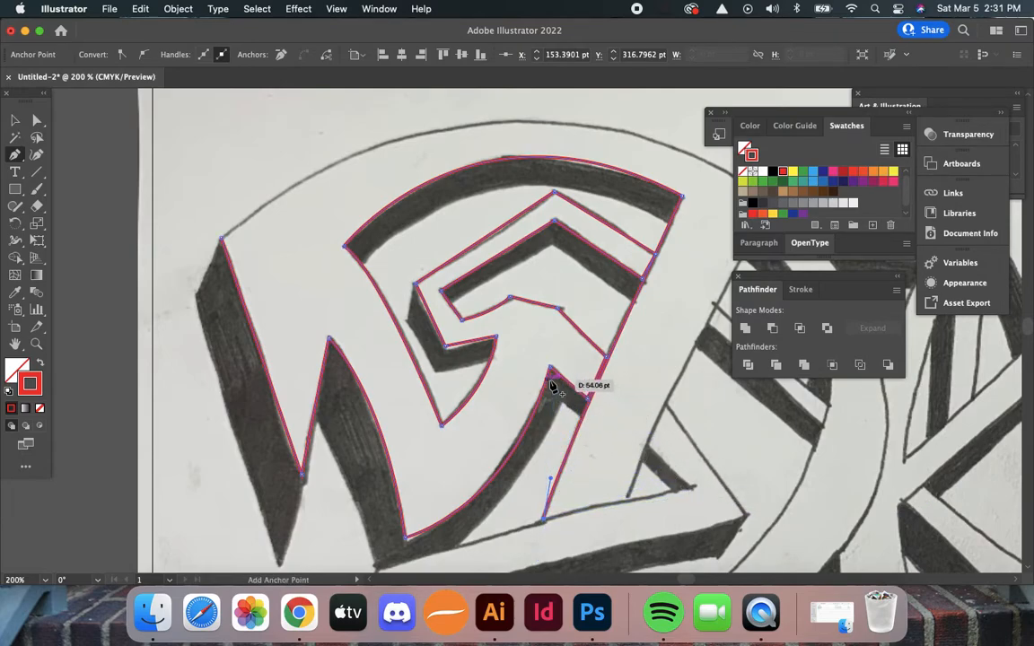
pyautogui.click(628, 500)
pyautogui.press('space')
pyautogui.moveTo(661, 473); pyautogui.dragTo(507, 504)
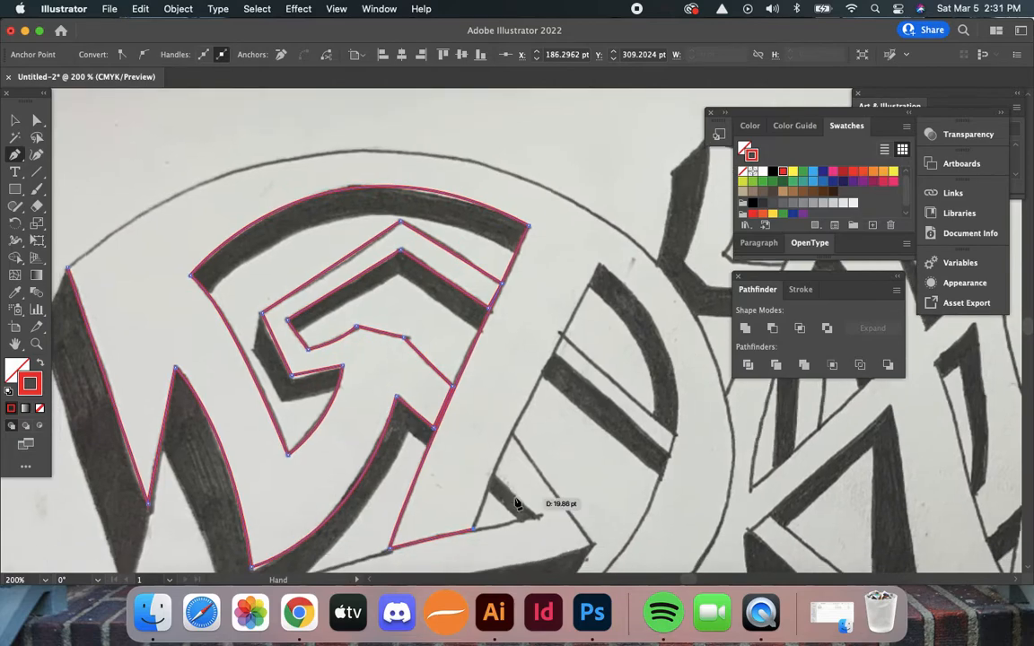
pyautogui.moveTo(599, 267); pyautogui.dragTo(642, 203)
pyautogui.click(600, 265)
# Trace the letter bowl's inner curve from the stem's top around to the pointed tip below the crossbar
pyautogui.scroll(-5, 610, 278)
pyautogui.hscroll(3, 610, 278)
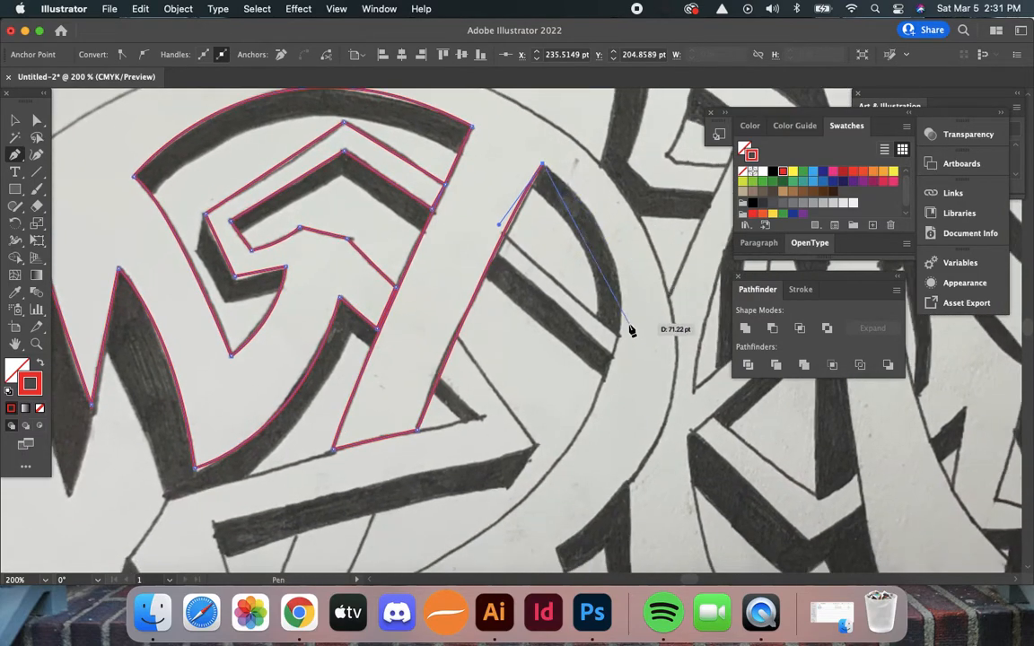
pyautogui.scroll(-5, 589, 427)
pyautogui.hscroll(-2, 589, 427)
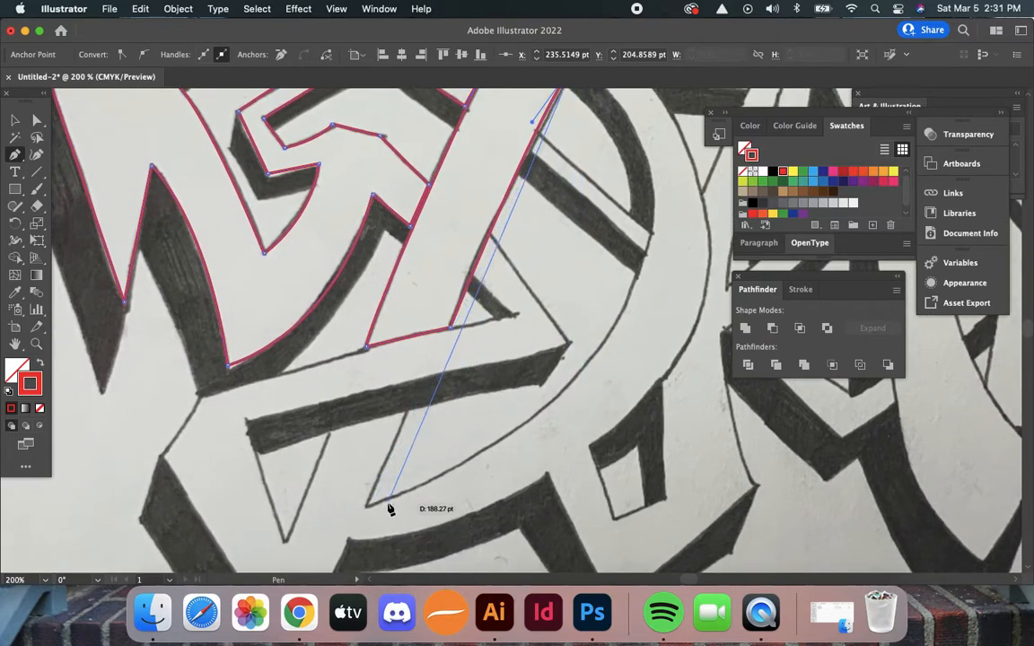
pyautogui.press('space')
pyautogui.moveTo(676, 279); pyautogui.dragTo(653, 392)
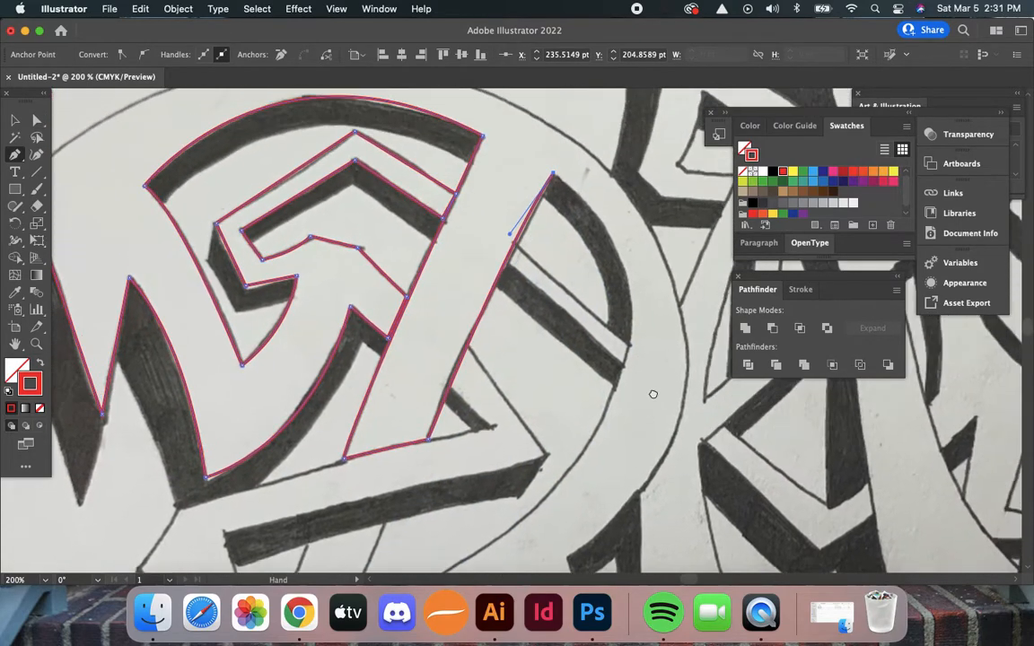
pyautogui.moveTo(631, 350); pyautogui.dragTo(668, 330)
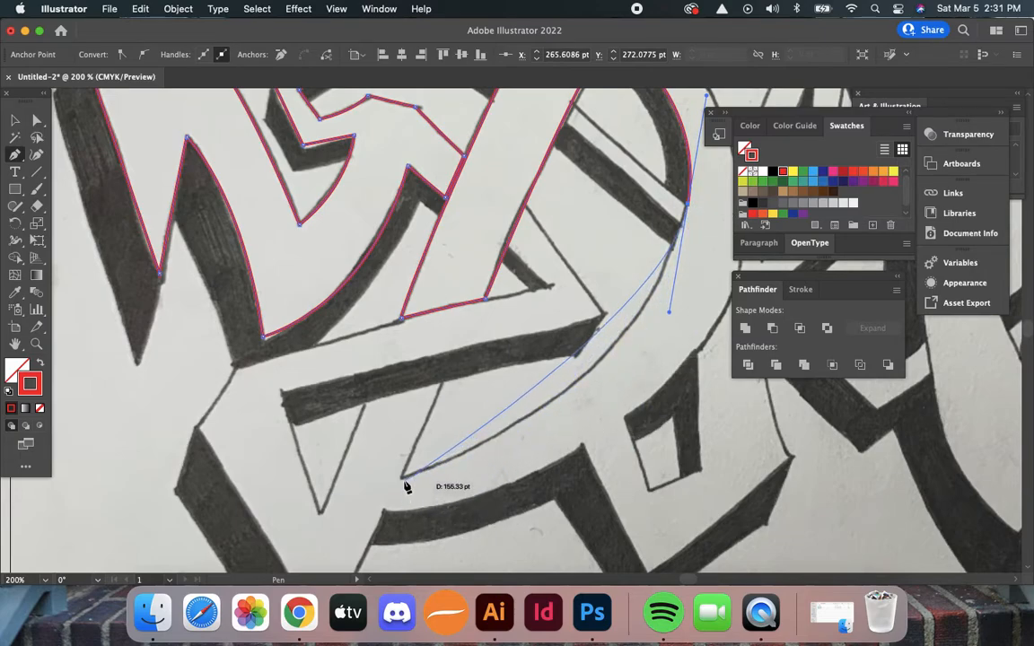
pyautogui.moveTo(403, 480); pyautogui.dragTo(235, 543)
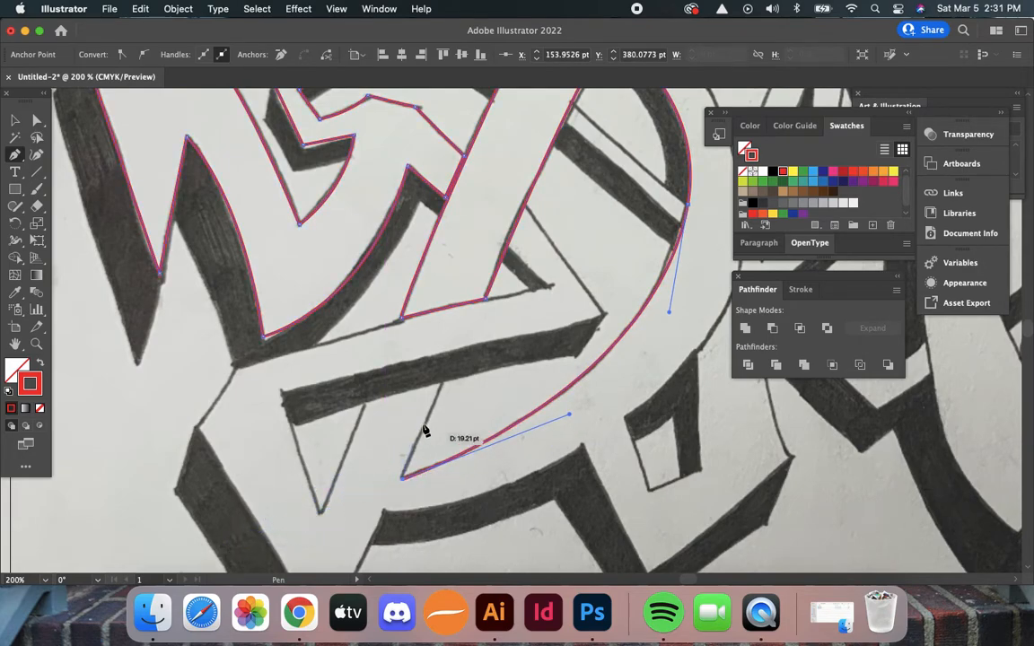
# Outline the small triangular gap below the crossbar and continue along the bar's lower edge to its right tip
pyautogui.moveTo(438, 385); pyautogui.dragTo(366, 409)
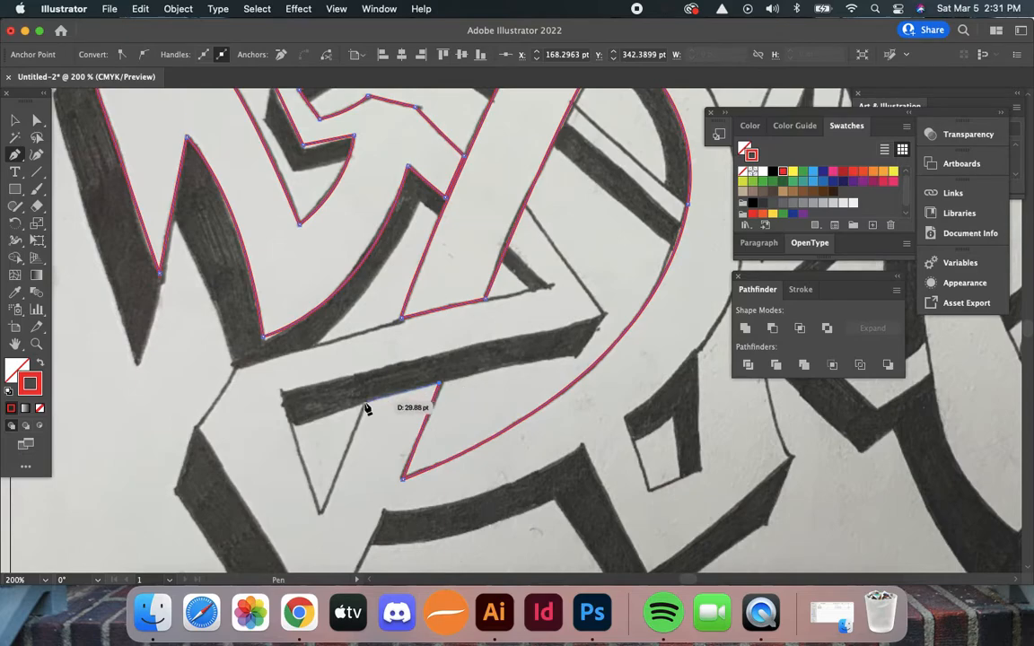
pyautogui.click(363, 405)
pyautogui.click(320, 514)
pyautogui.click(284, 393)
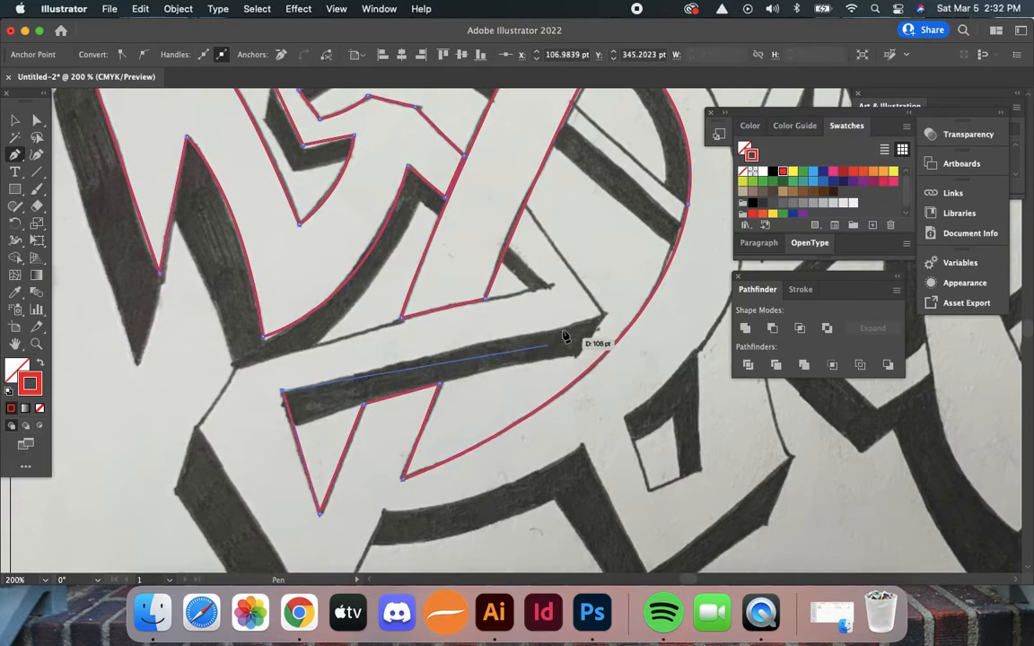
pyautogui.click(603, 315)
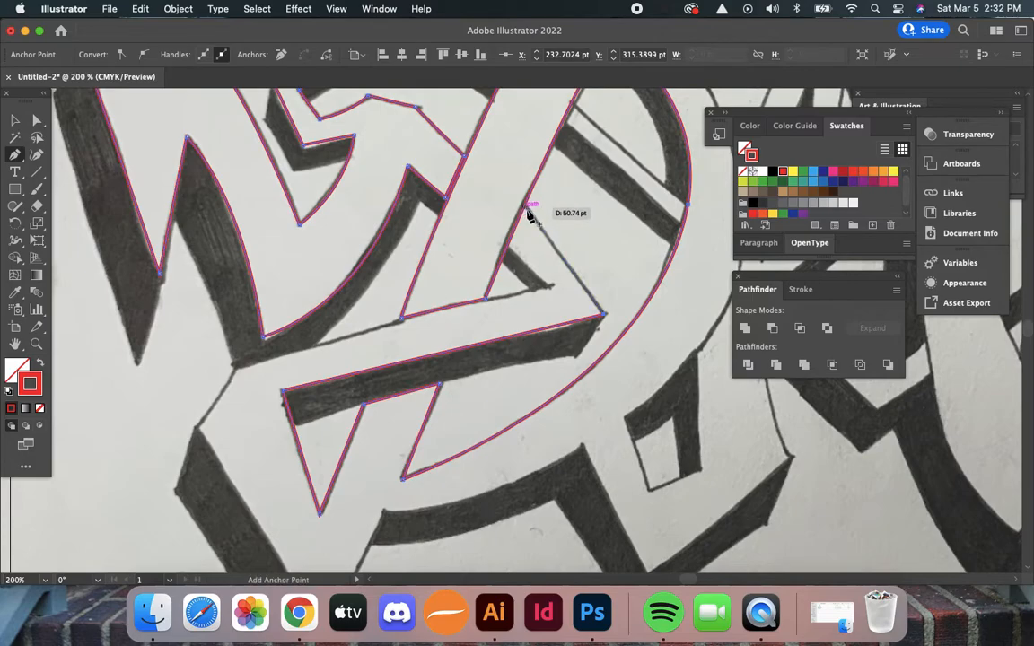
# Resume the open path at the crossbar's right tip and extend it up to the diagonal stem's edge
pyautogui.click(524, 207)
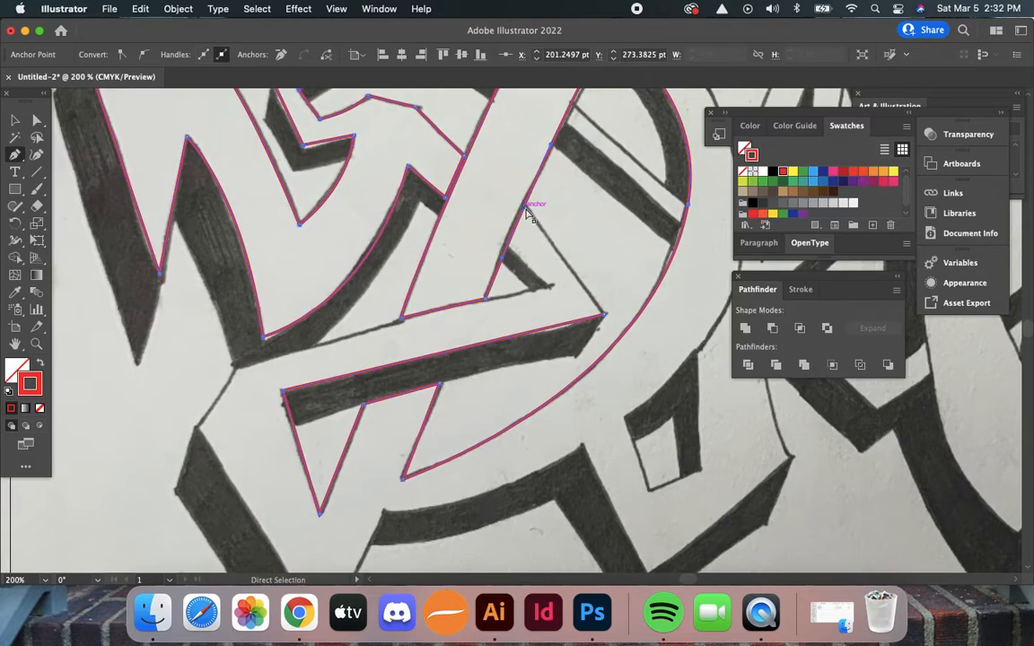
pyautogui.click(526, 208)
pyautogui.click(604, 314)
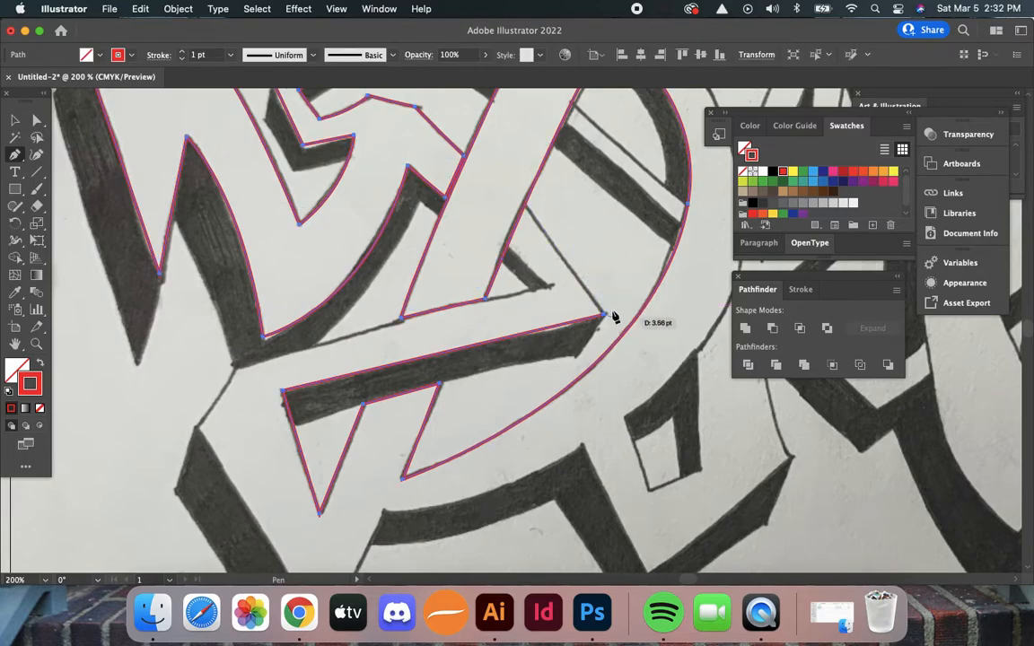
pyautogui.click(526, 208)
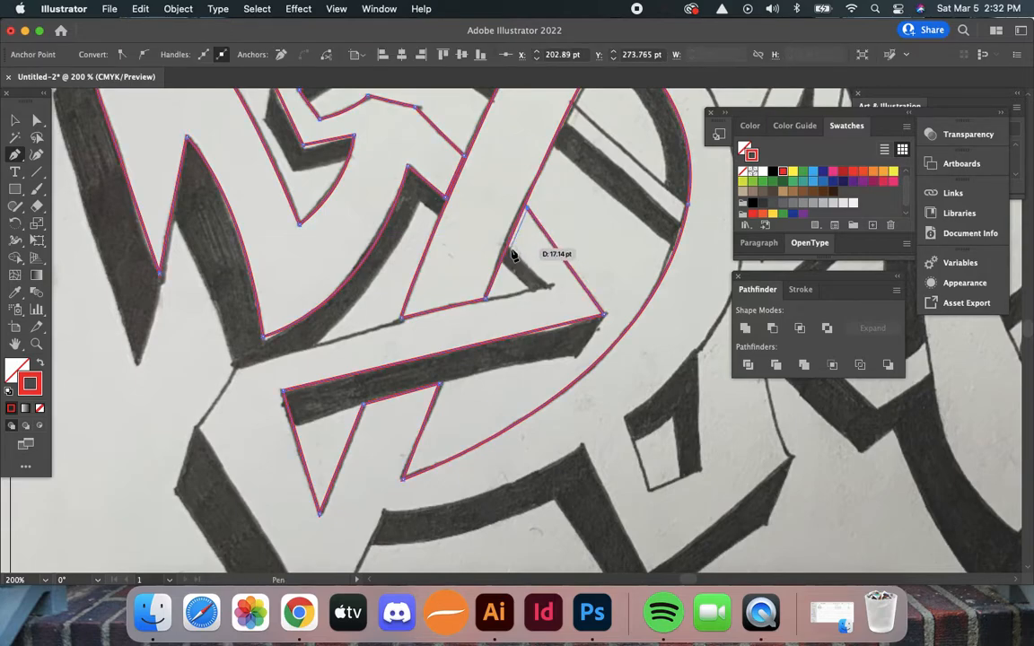
# Trace the small shadow wedge beside the stem and the crossbar's upper edge to the letter's outer left corner
pyautogui.click(512, 250)
pyautogui.click(548, 288)
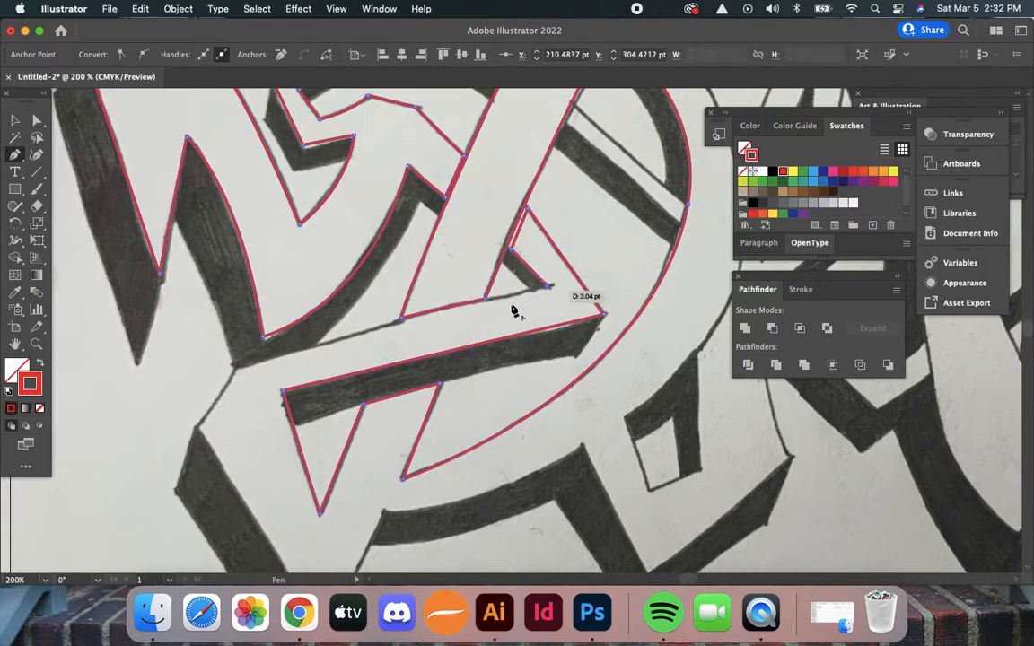
pyautogui.click(236, 367)
pyautogui.click(200, 424)
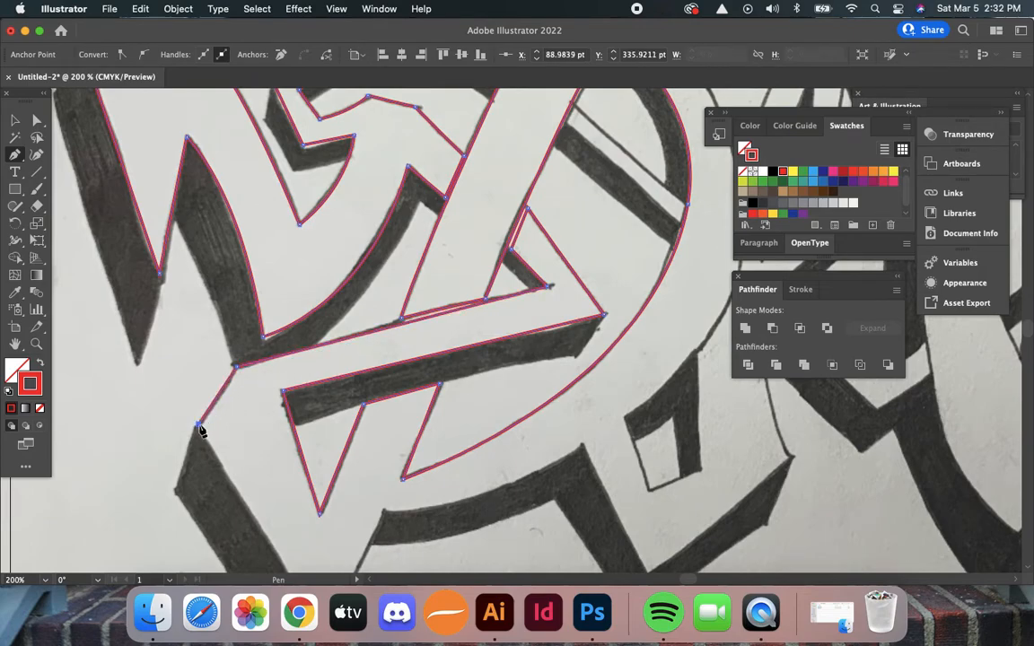
# Continue the outline around the letter's lower-left foot and along its curved underside to the peak before the right foot
pyautogui.moveTo(233, 450); pyautogui.dragTo(226, 258)
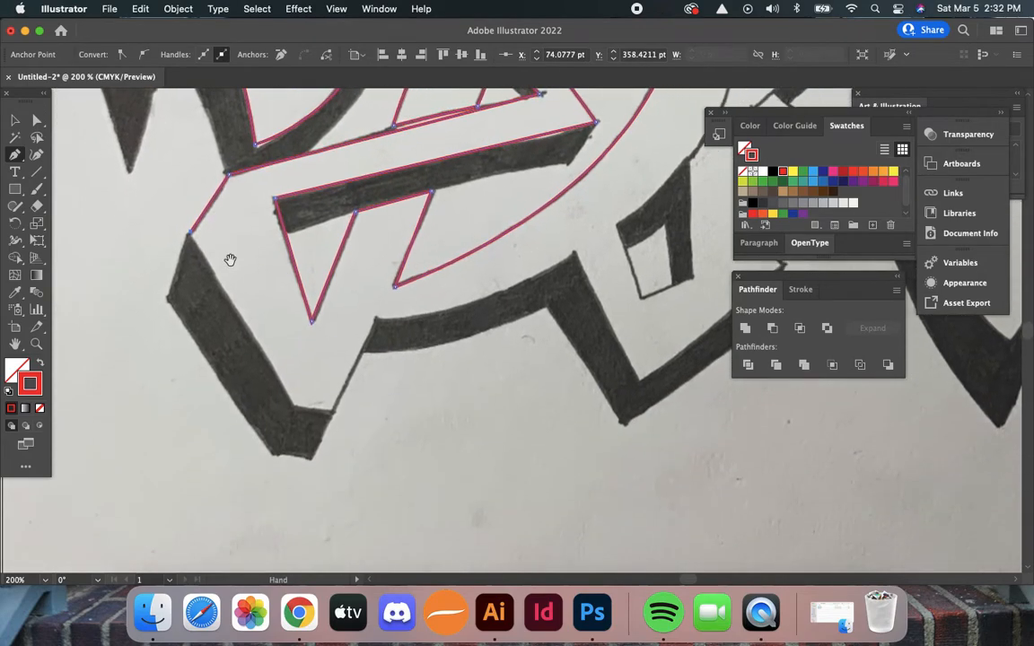
pyautogui.click(294, 405)
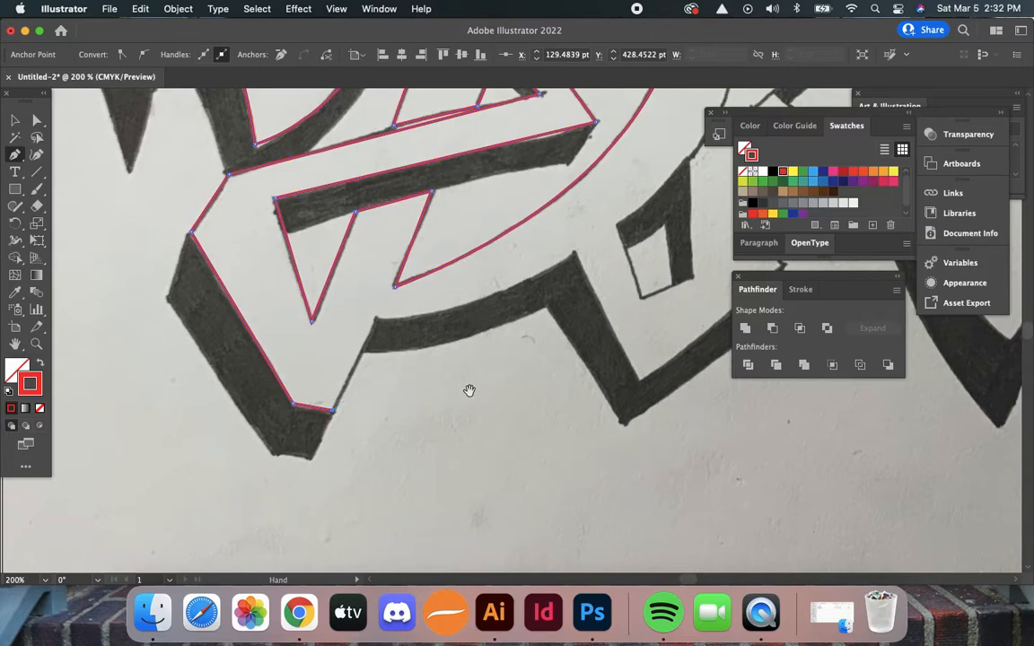
pyautogui.moveTo(515, 395); pyautogui.dragTo(538, 417)
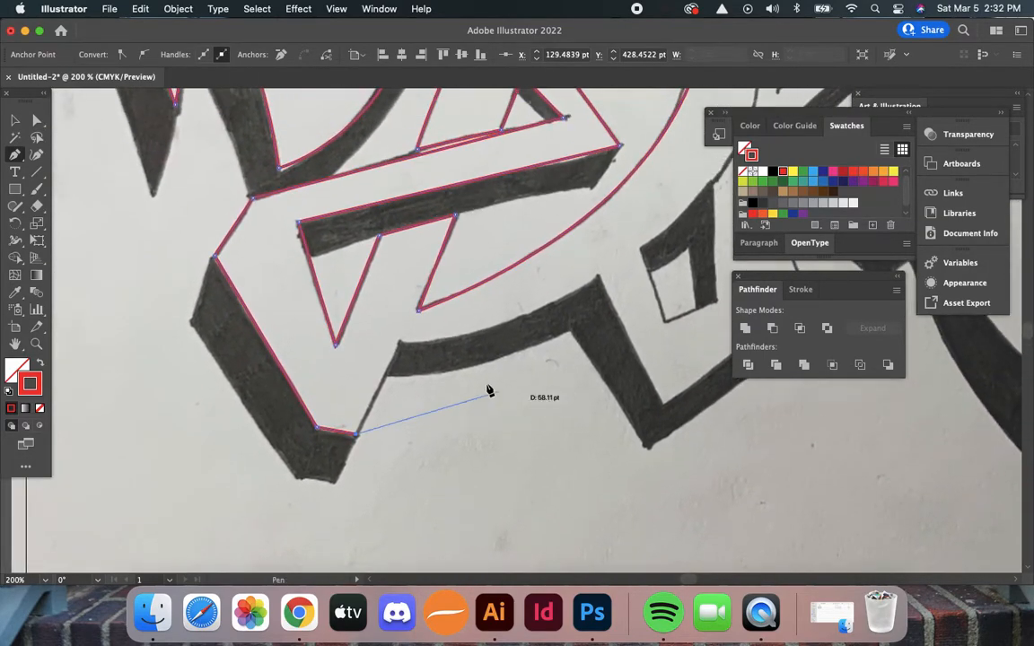
pyautogui.click(400, 342)
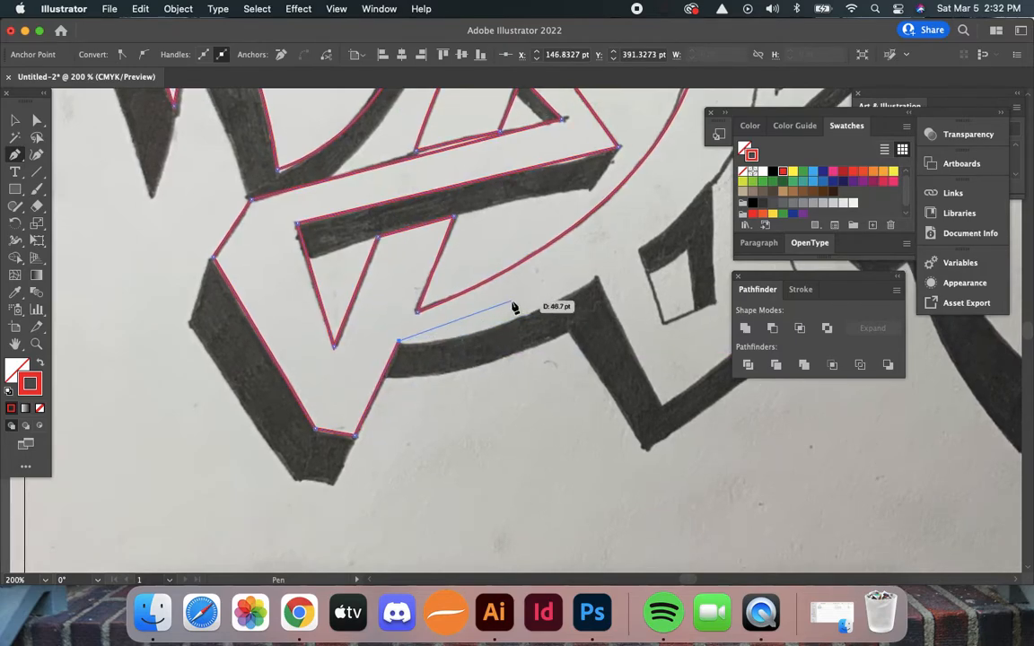
pyautogui.moveTo(596, 274); pyautogui.dragTo(682, 200)
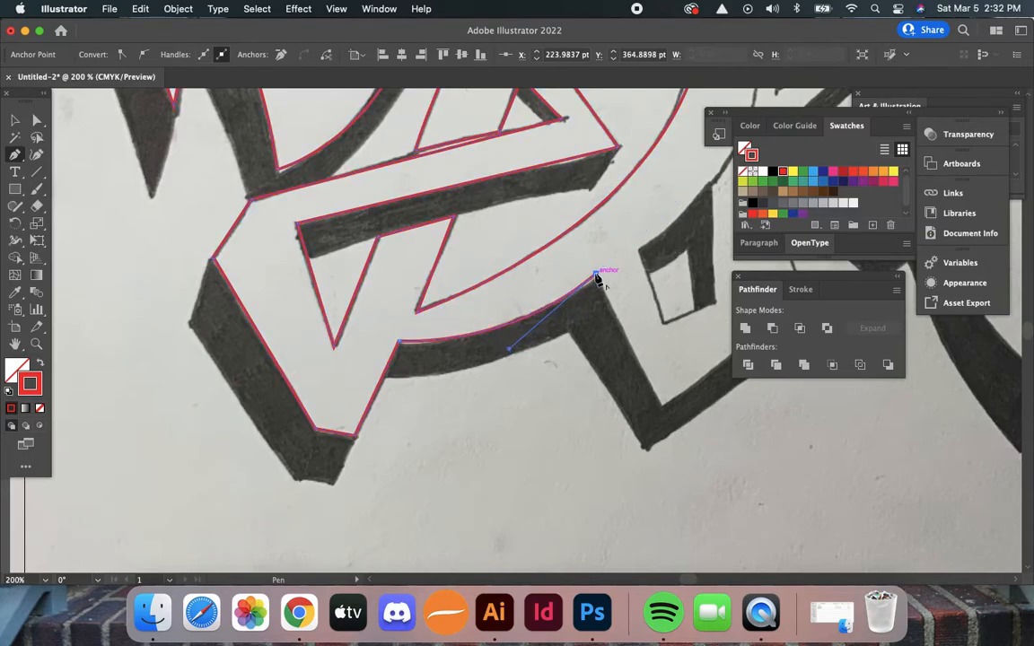
# Trace the right foot's lower tip and outer corner, and curve the outline up to where it meets the second letter
pyautogui.moveTo(664, 316); pyautogui.dragTo(446, 297)
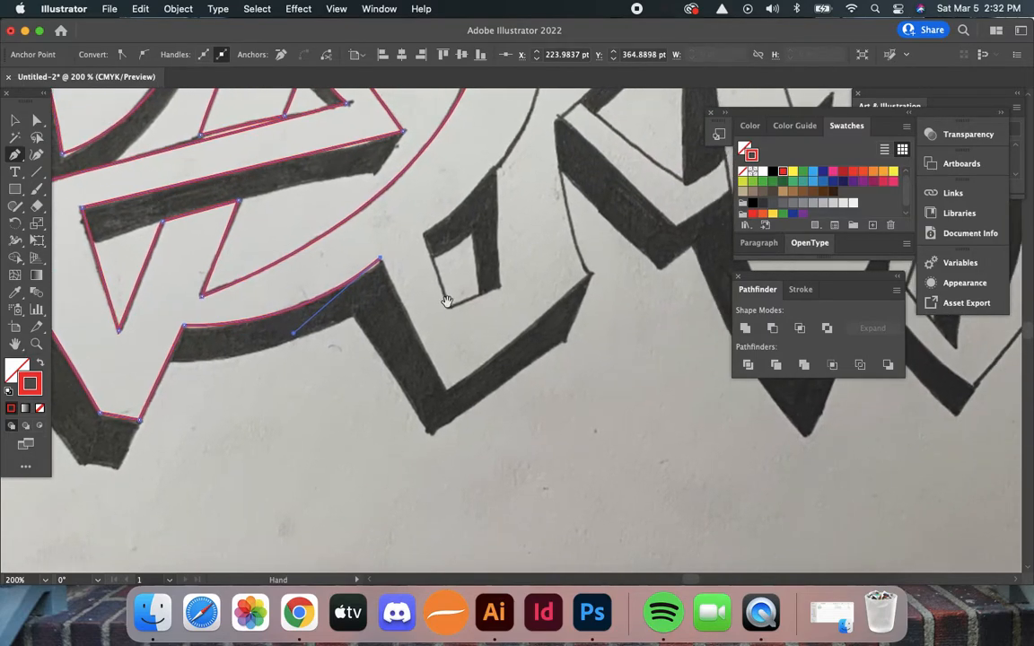
pyautogui.click(447, 391)
pyautogui.click(589, 274)
pyautogui.moveTo(633, 270); pyautogui.dragTo(545, 427)
pyautogui.press('super+z')
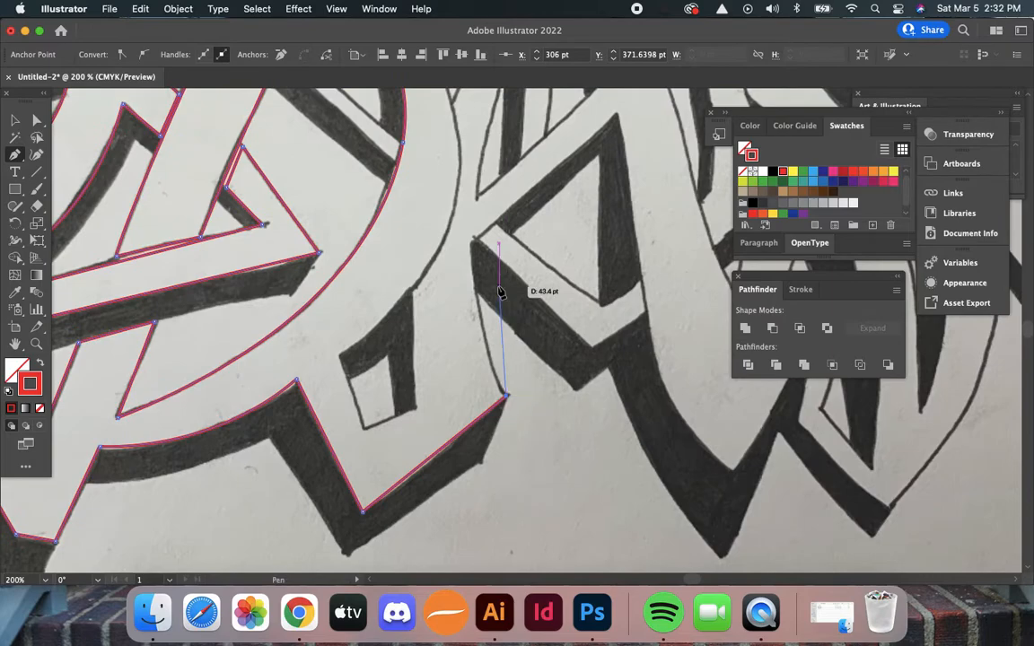
pyautogui.moveTo(472, 243); pyautogui.dragTo(470, 177)
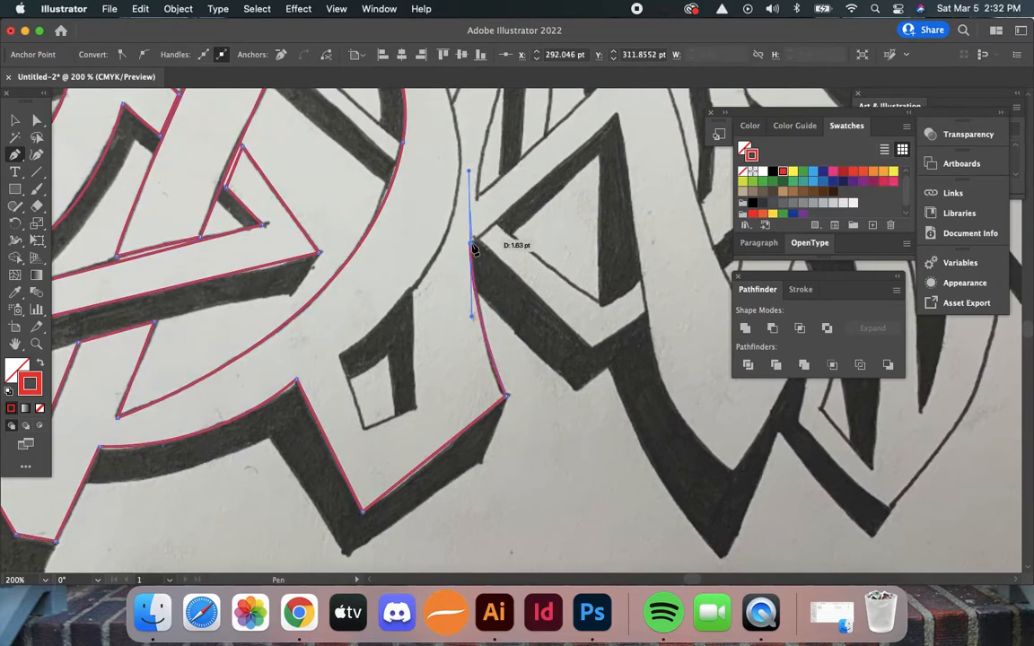
# Trace the letter's outer arc up its right side and over the top, closing the path at the upper-left starting corner
pyautogui.moveTo(563, 203); pyautogui.dragTo(473, 351)
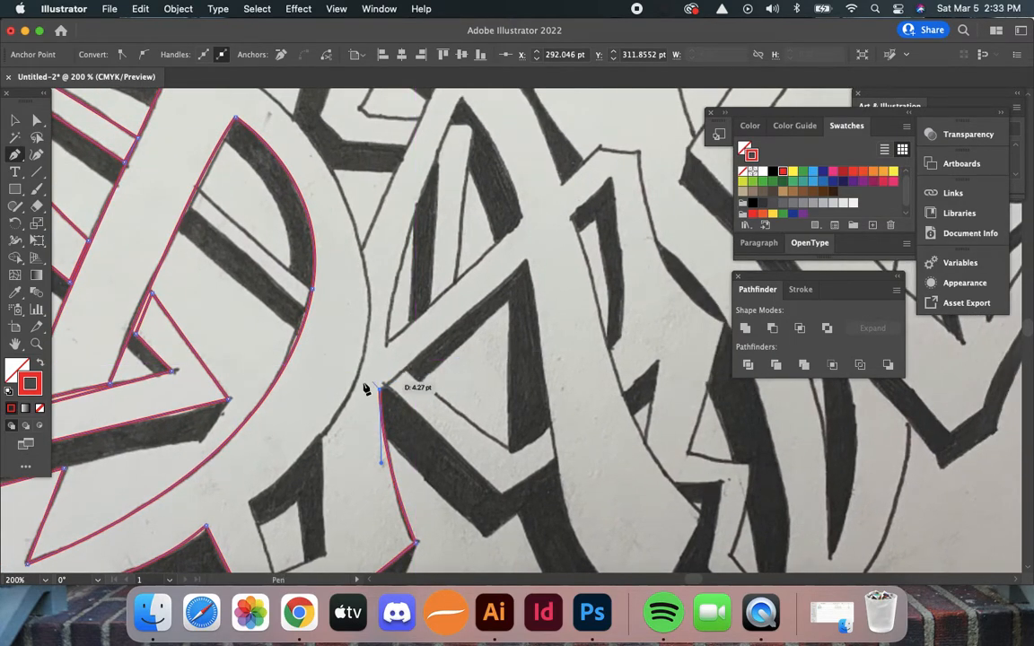
pyautogui.moveTo(331, 268); pyautogui.dragTo(378, 391)
pyautogui.moveTo(387, 307); pyautogui.dragTo(356, 298)
pyautogui.moveTo(354, 285); pyautogui.dragTo(593, 377)
pyautogui.moveTo(501, 293); pyautogui.dragTo(407, 243)
pyautogui.moveTo(496, 297); pyautogui.dragTo(790, 307)
pyautogui.moveTo(532, 247); pyautogui.dragTo(284, 260)
pyautogui.hscroll(-5, 347, 250)
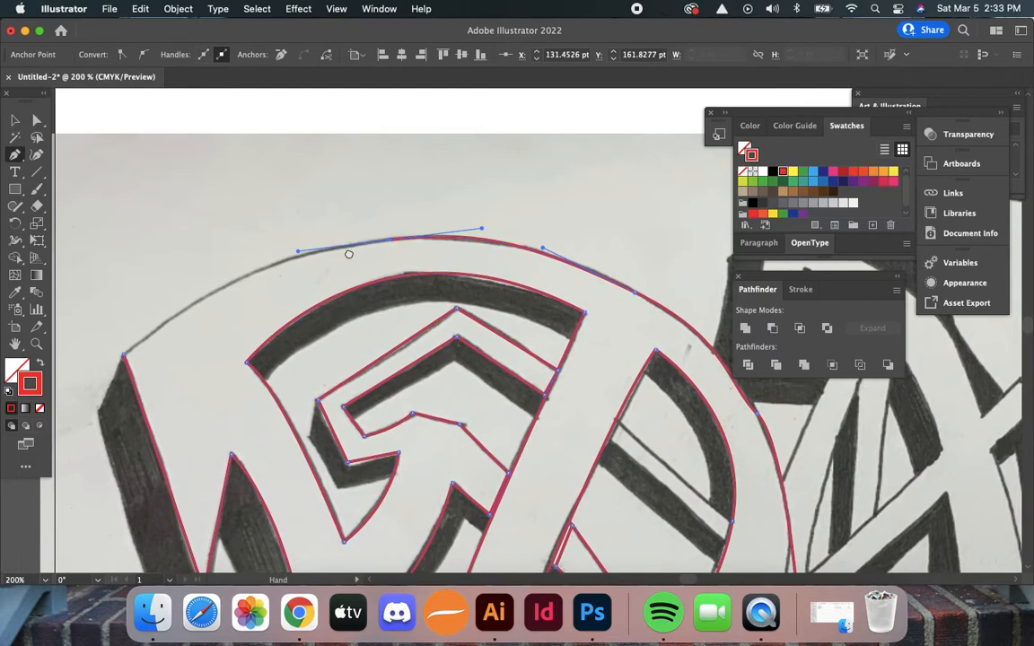
pyautogui.moveTo(344, 331); pyautogui.dragTo(256, 407)
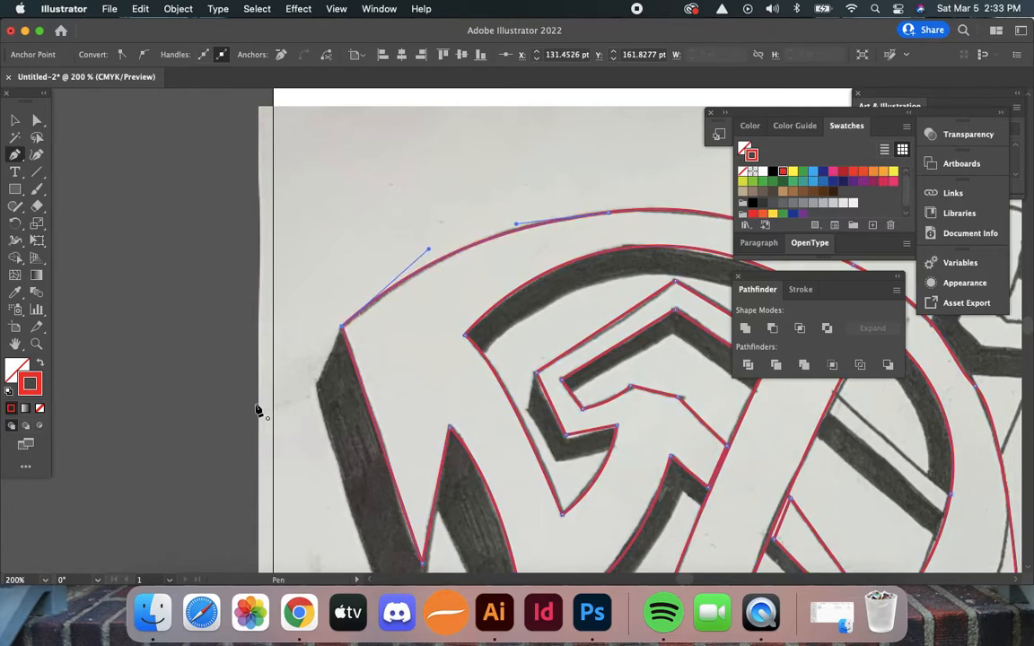
# Select the closed outline of the first letter, remove its stroke and give it a green fill
pyautogui.moveTo(469, 323); pyautogui.dragTo(316, 259)
pyautogui.press('v')
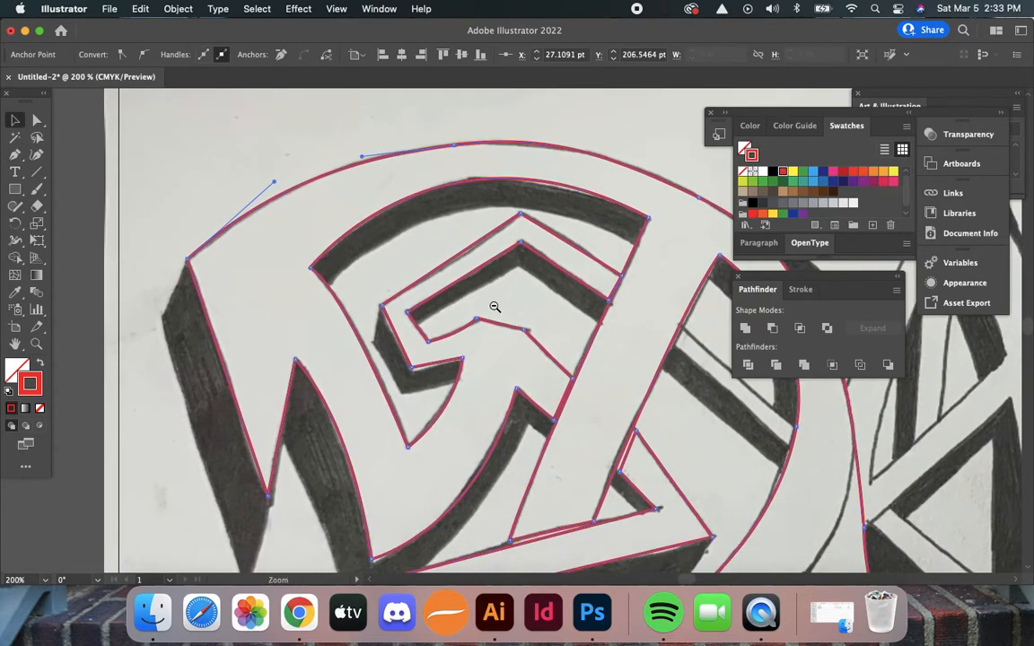
pyautogui.press('super+minus')
pyautogui.press('super+minus')
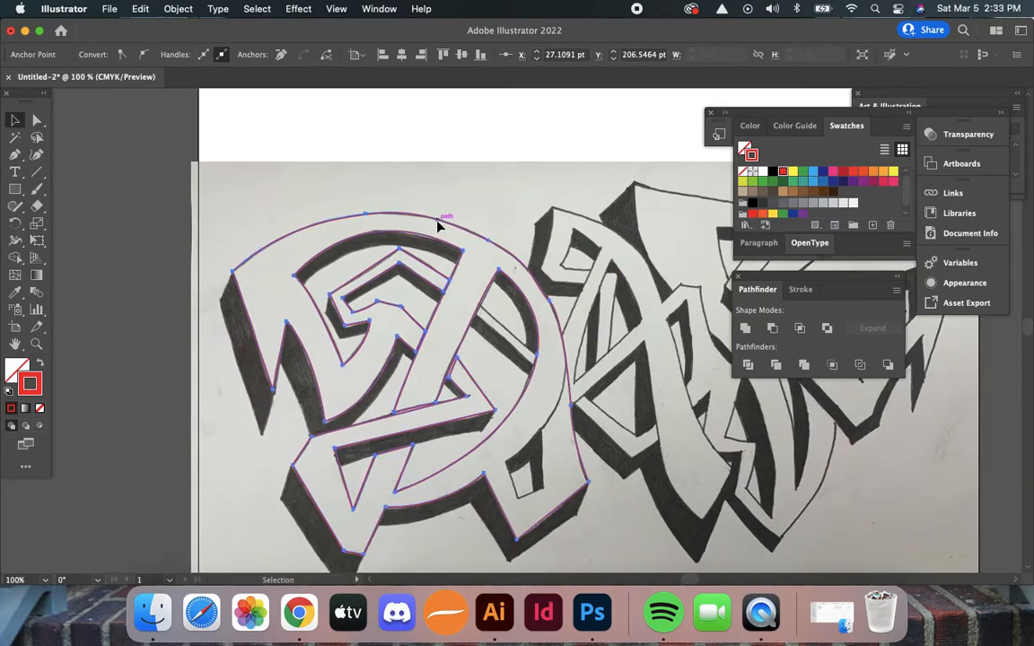
pyautogui.click(439, 227)
pyautogui.click(39, 409)
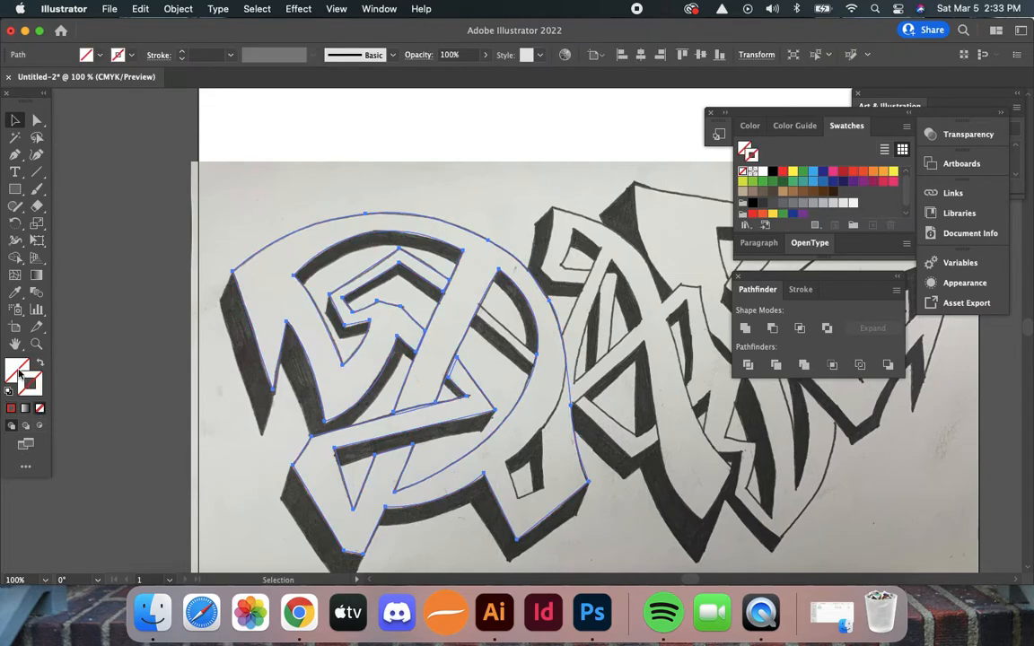
pyautogui.click(802, 194)
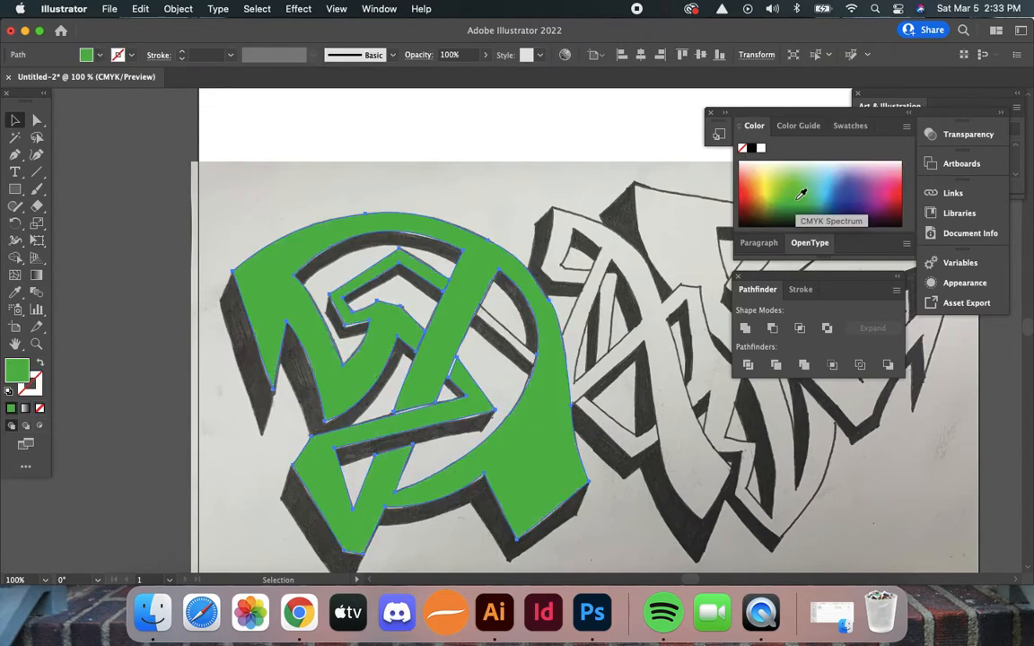
# Move the short path segment beside the diagonal stem's right edge into the stem to cover the sliver-shaped gap
pyautogui.click(448, 198)
pyautogui.press('z')
pyautogui.click(469, 365)
pyautogui.click(470, 365)
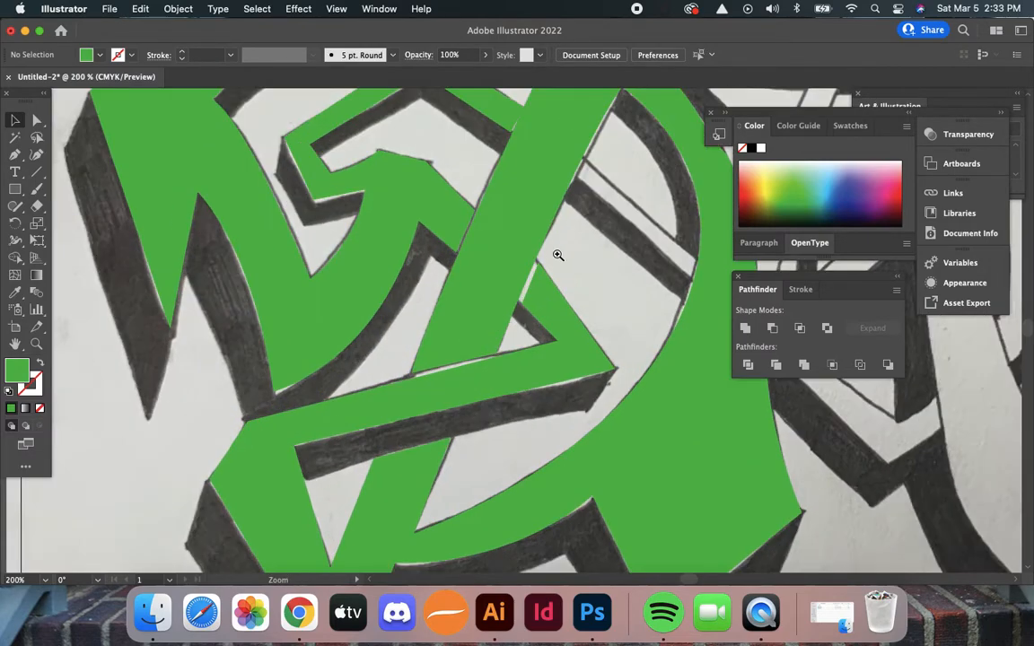
pyautogui.click(469, 365)
pyautogui.click(469, 365)
pyautogui.press('v')
pyautogui.press('a')
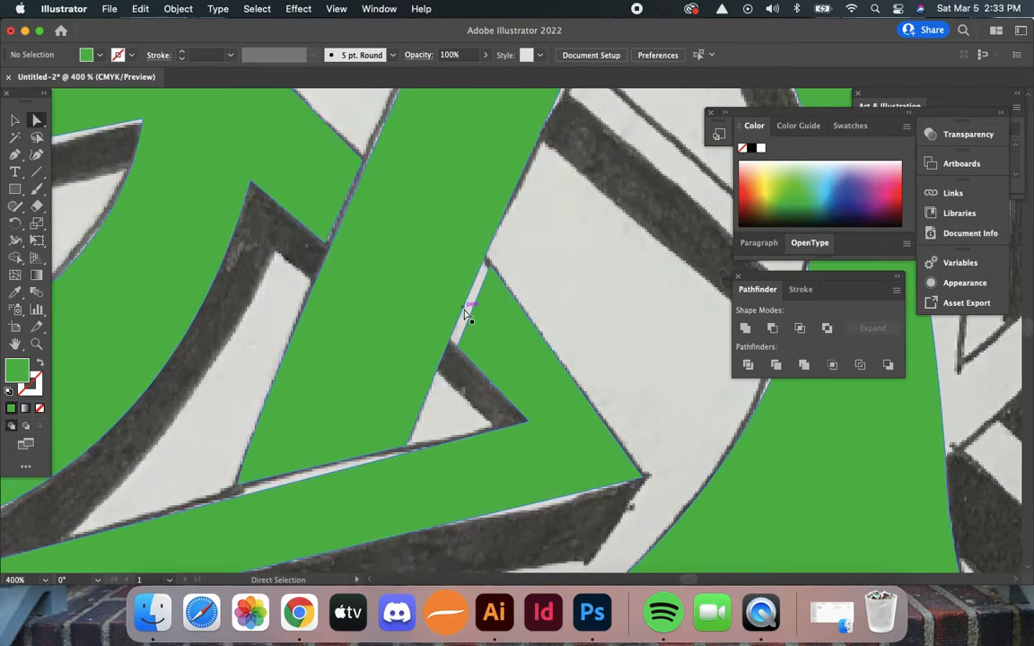
pyautogui.click(473, 316)
pyautogui.moveTo(473, 316); pyautogui.dragTo(447, 290)
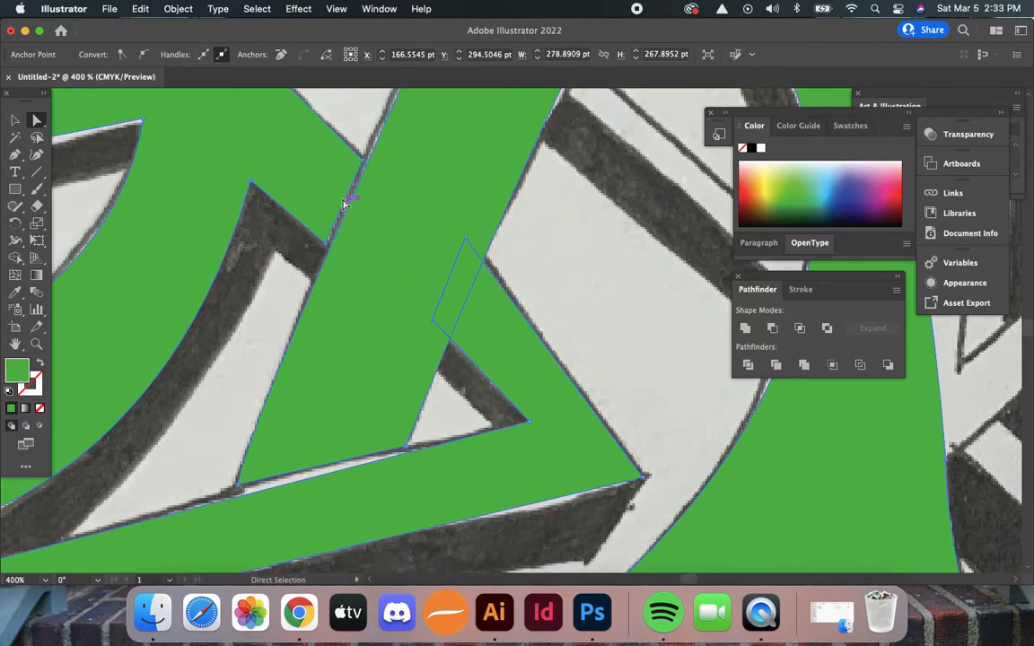
# Move the short segment at the diagonal stem's left edge into the stem to close that gap, and show the whole artboard
pyautogui.moveTo(345, 205); pyautogui.dragTo(357, 212)
pyautogui.click(558, 282)
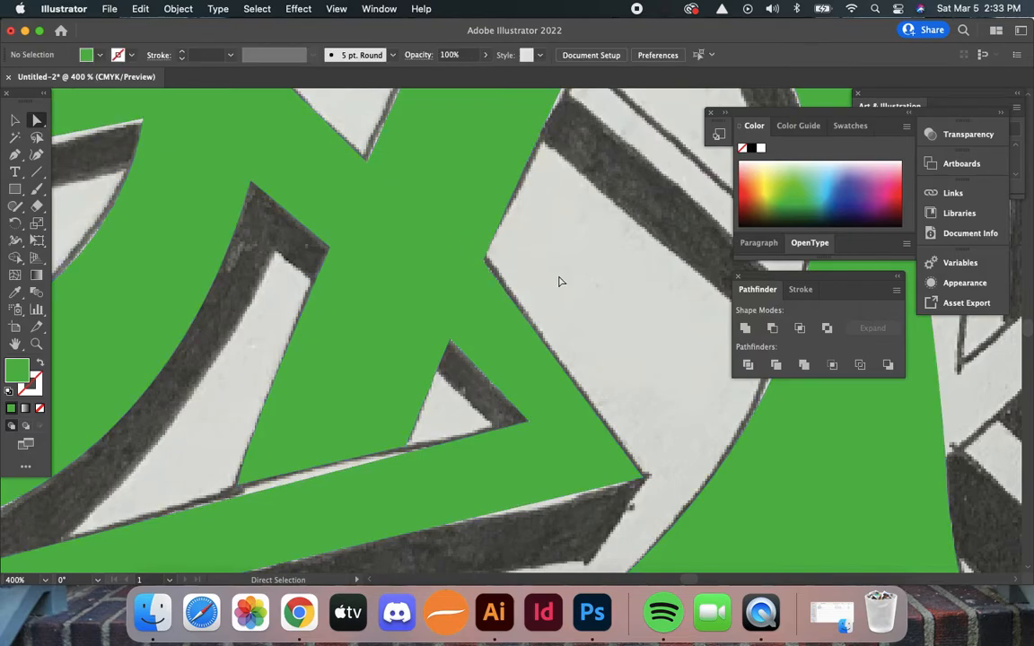
pyautogui.press('super+0')
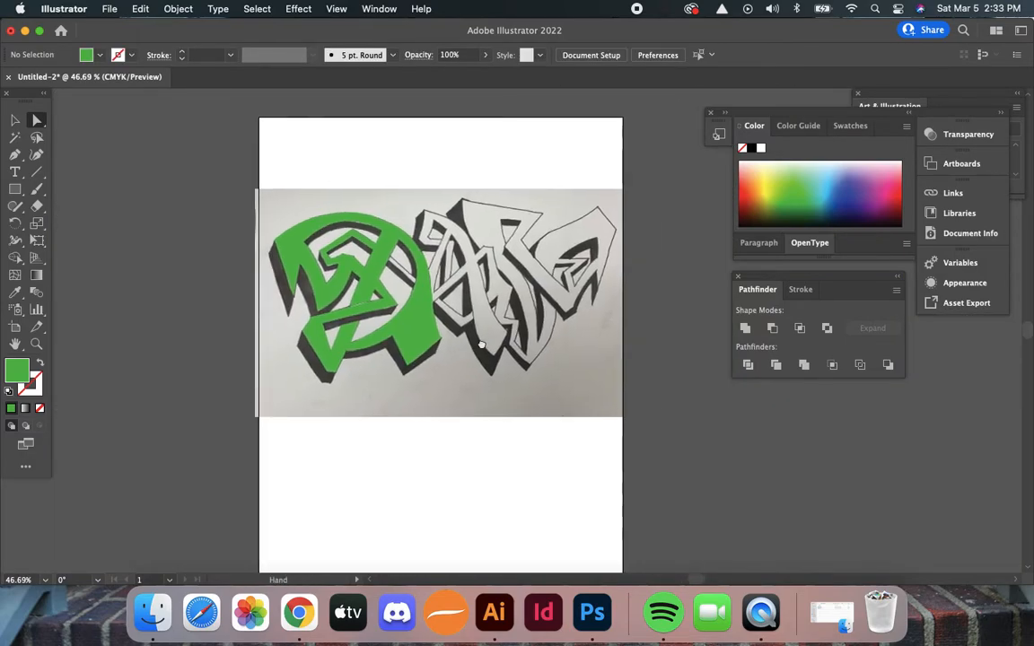